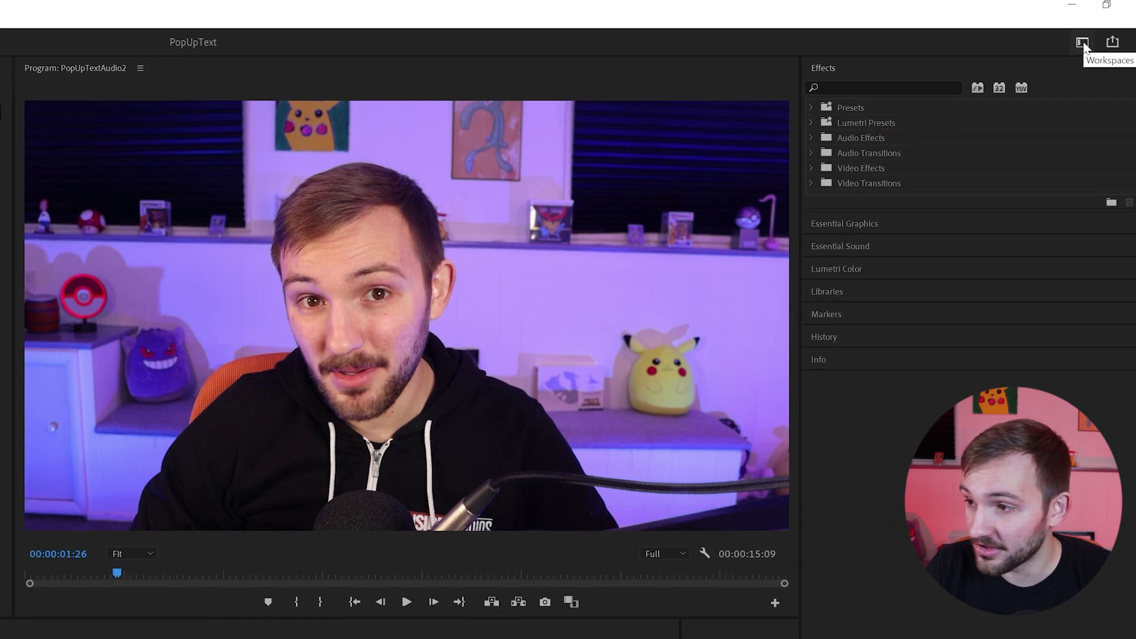
Step: Switch to the workspace for captions and transcribe the sequence in English from the Audio 1 track with speakers separated
click(1091, 27)
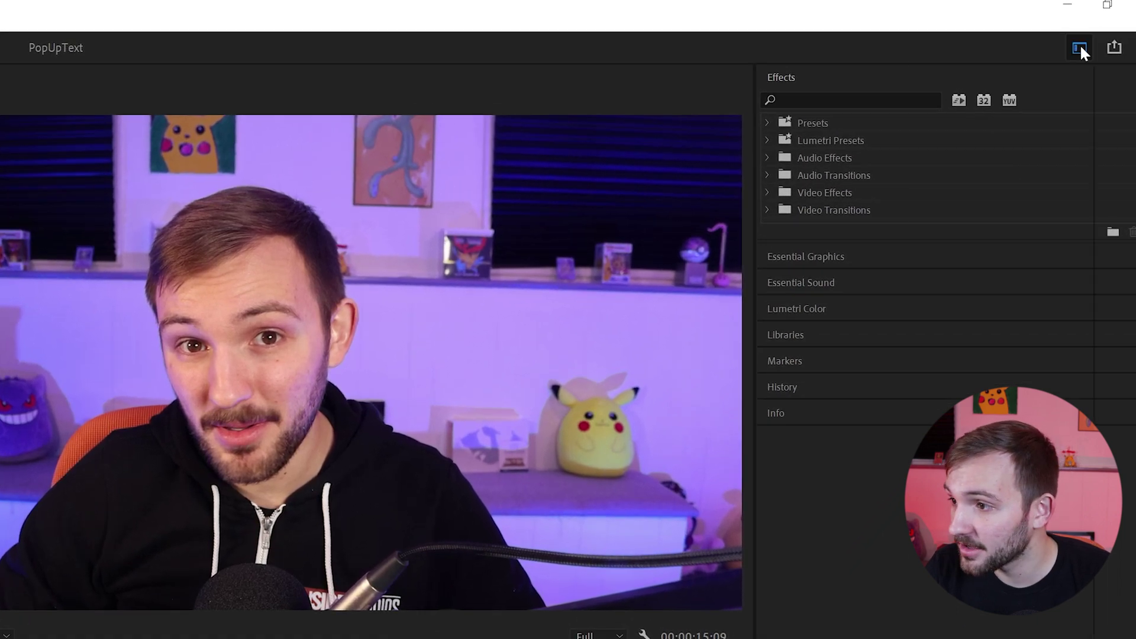
click(1005, 301)
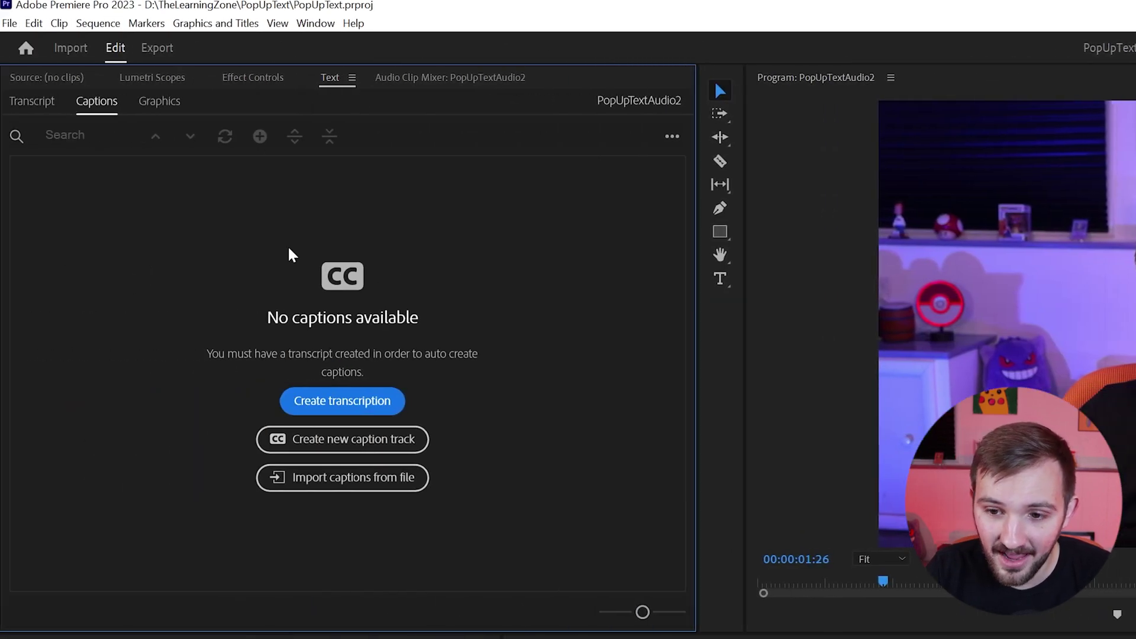
click(338, 404)
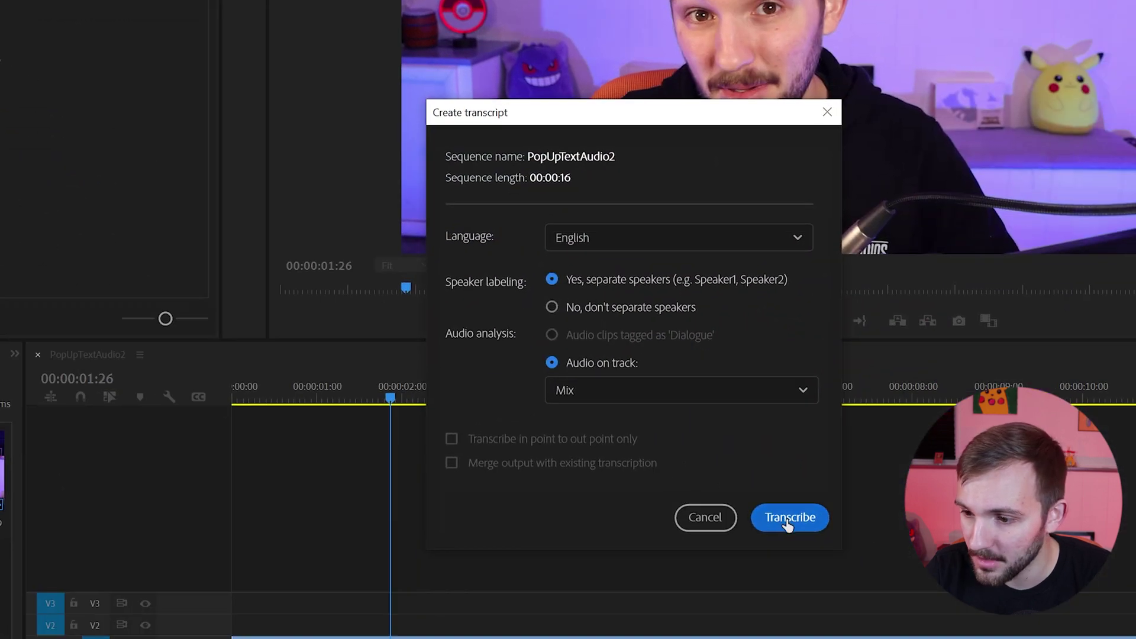
click(590, 401)
click(578, 454)
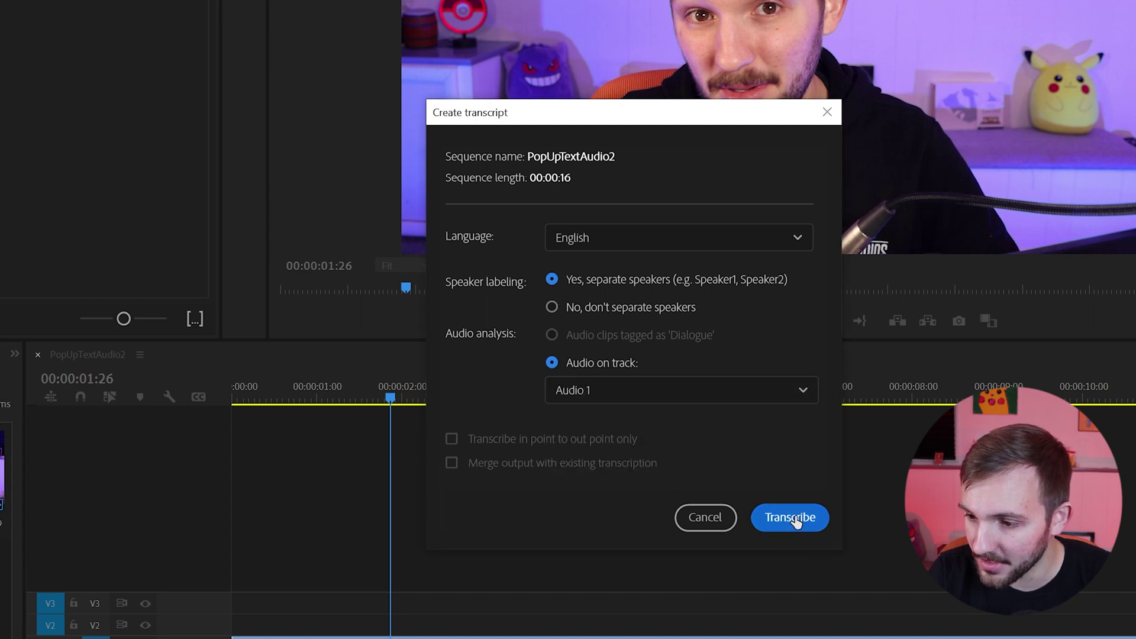
click(795, 519)
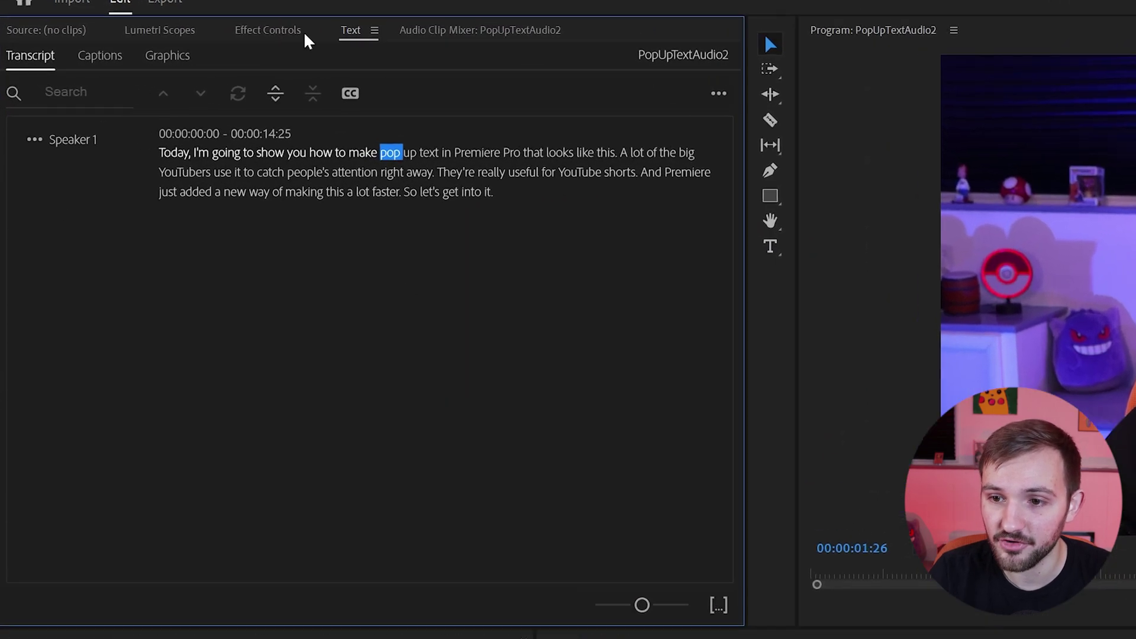
Step: Create single-line captions from the transcript with a maximum length of 12 characters and a minimum duration of 1.2 seconds
click(312, 60)
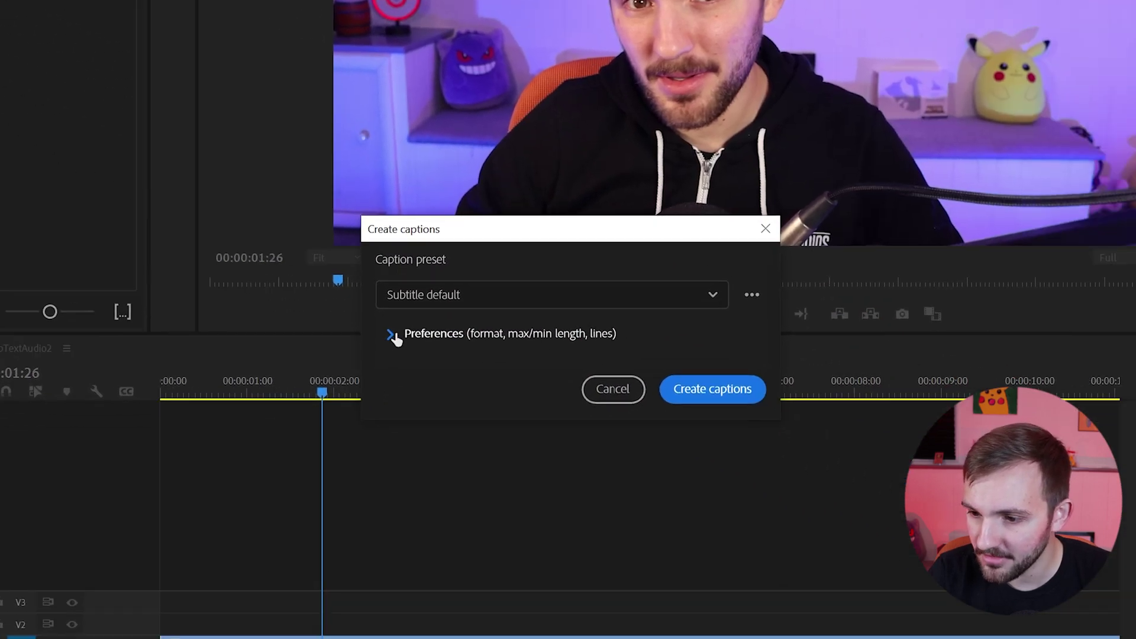
click(395, 338)
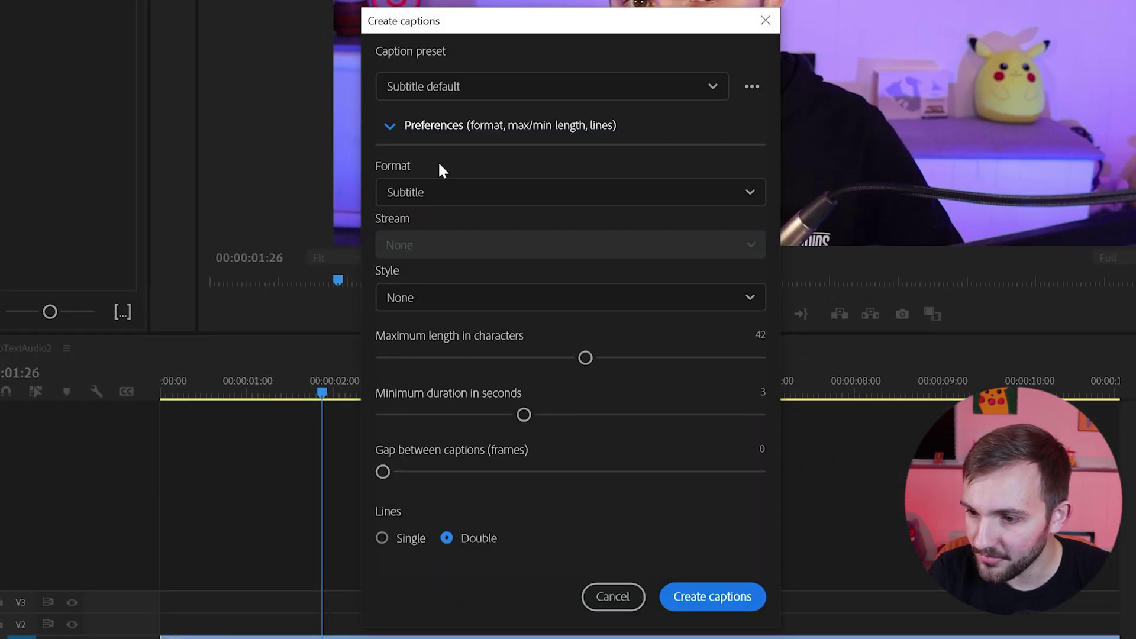
drag(586, 357, 476, 358)
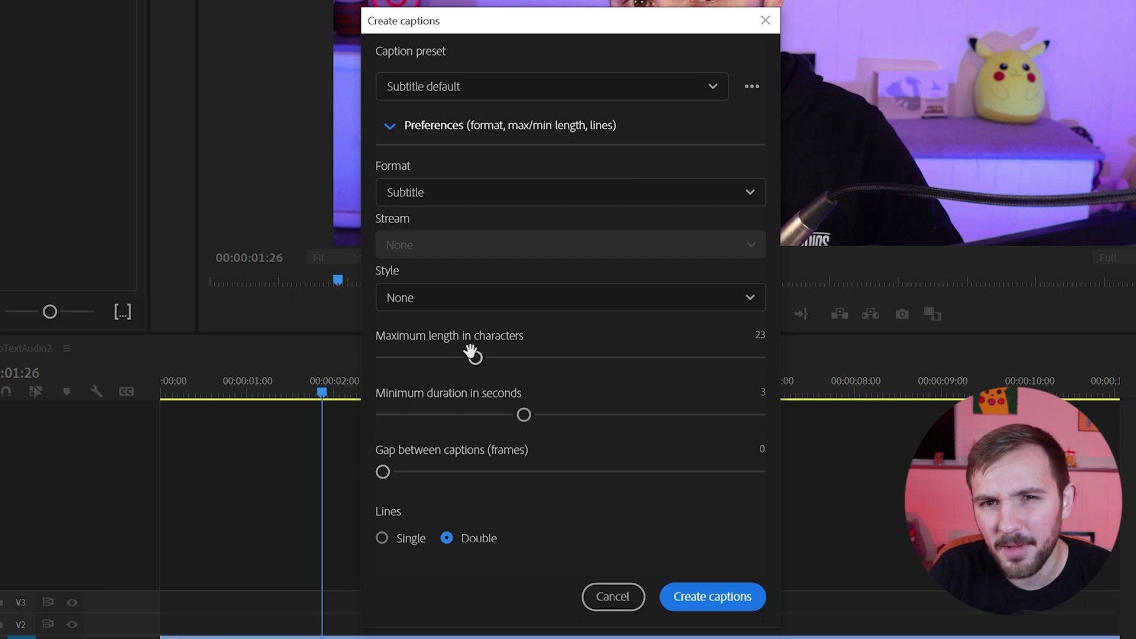
drag(478, 354, 425, 358)
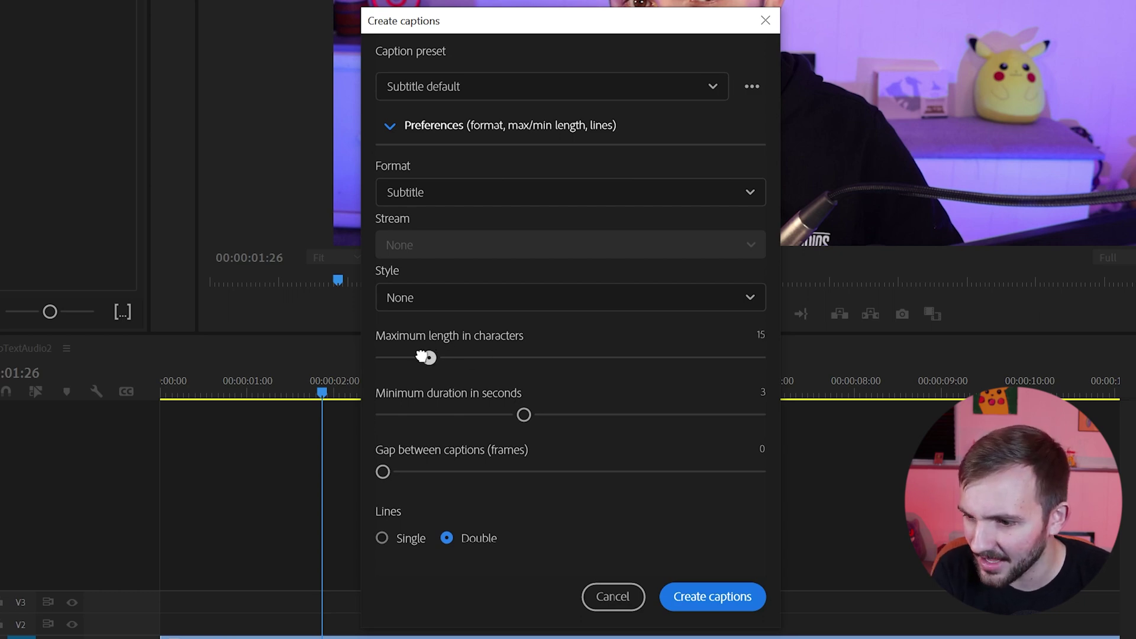
drag(521, 415, 375, 418)
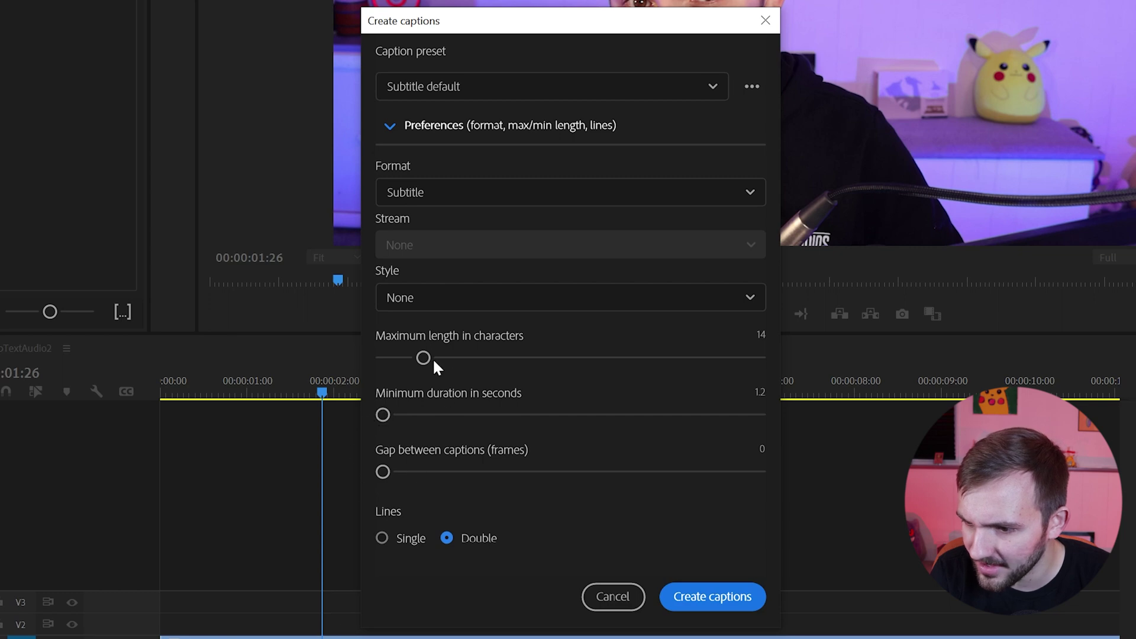
drag(423, 359, 408, 360)
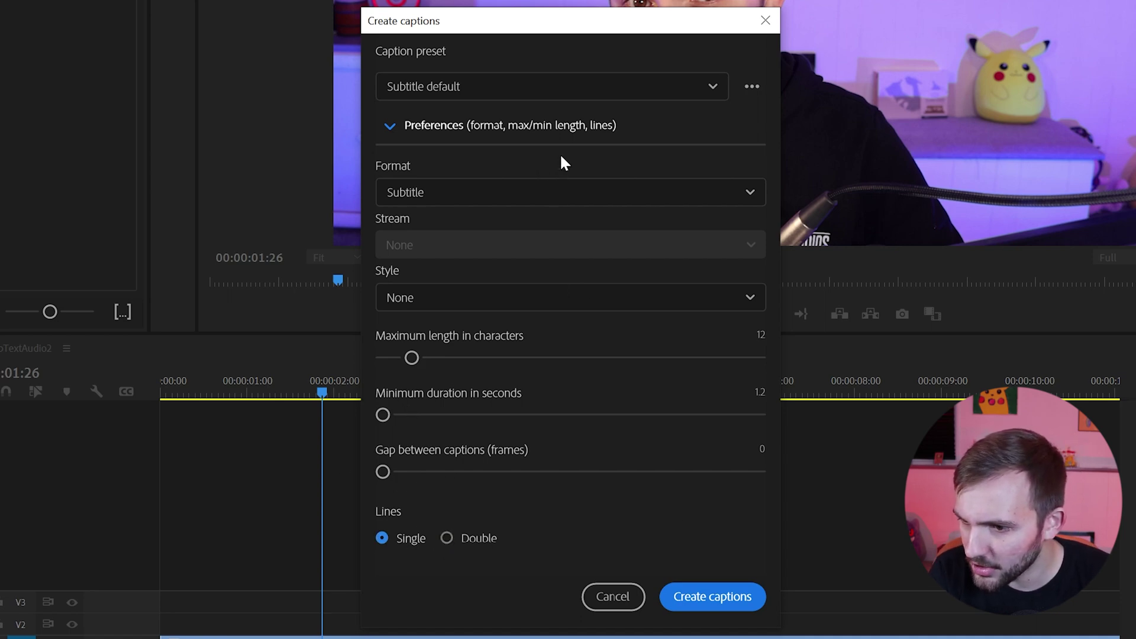
click(703, 591)
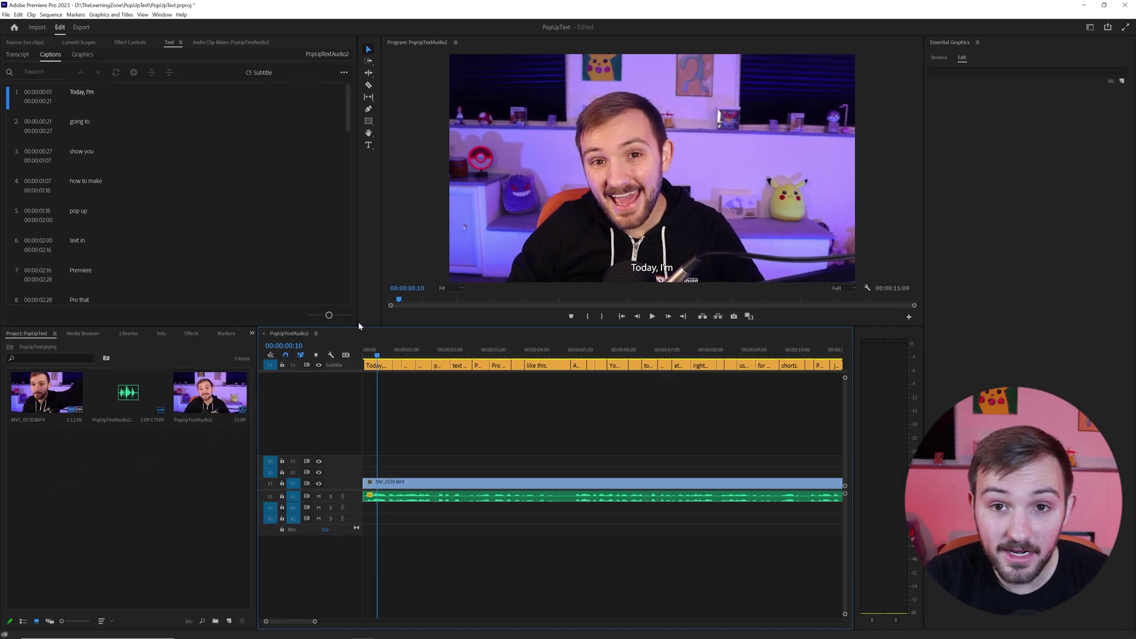
Step: Select the first caption on the subtitle track and set its font to Komika Axis
scroll(412, 369, up, 3)
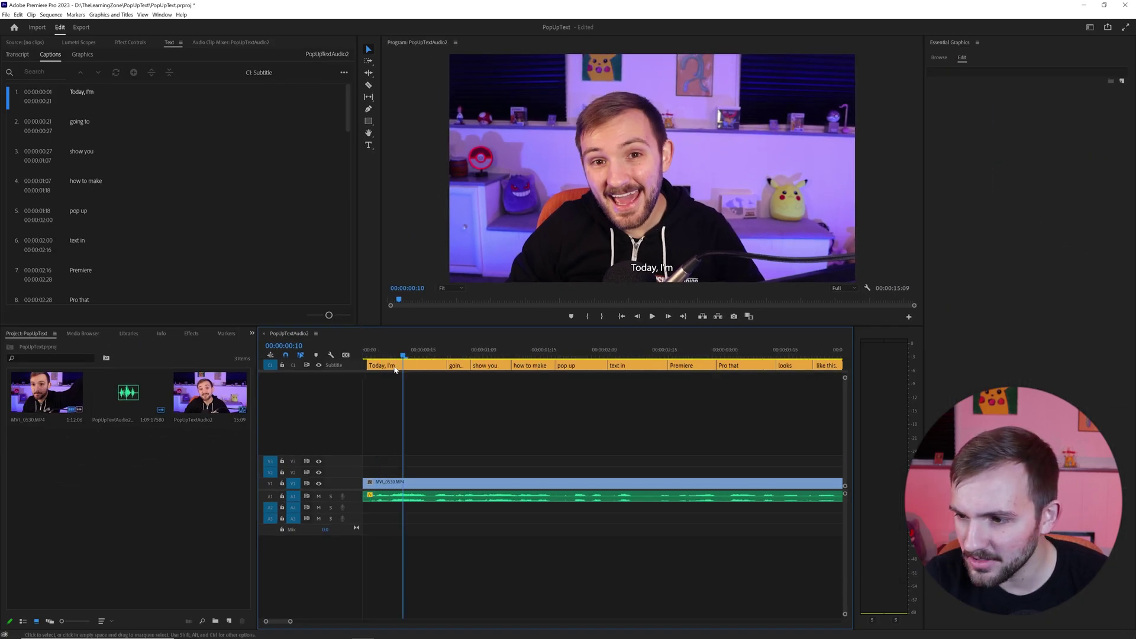
click(412, 367)
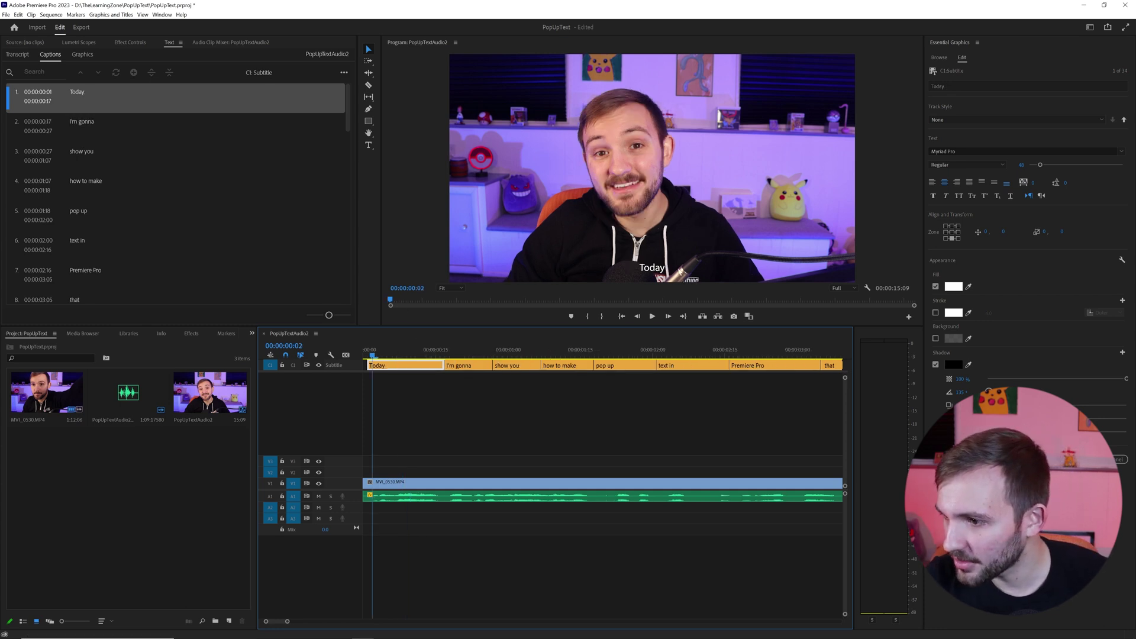
click(954, 151)
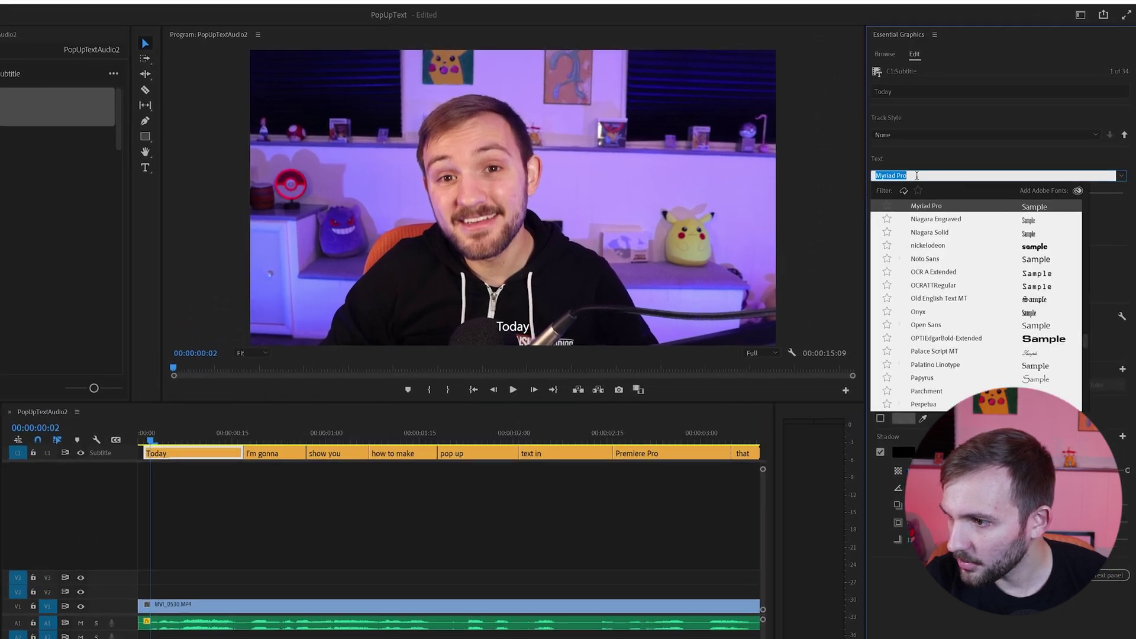
text(komik)
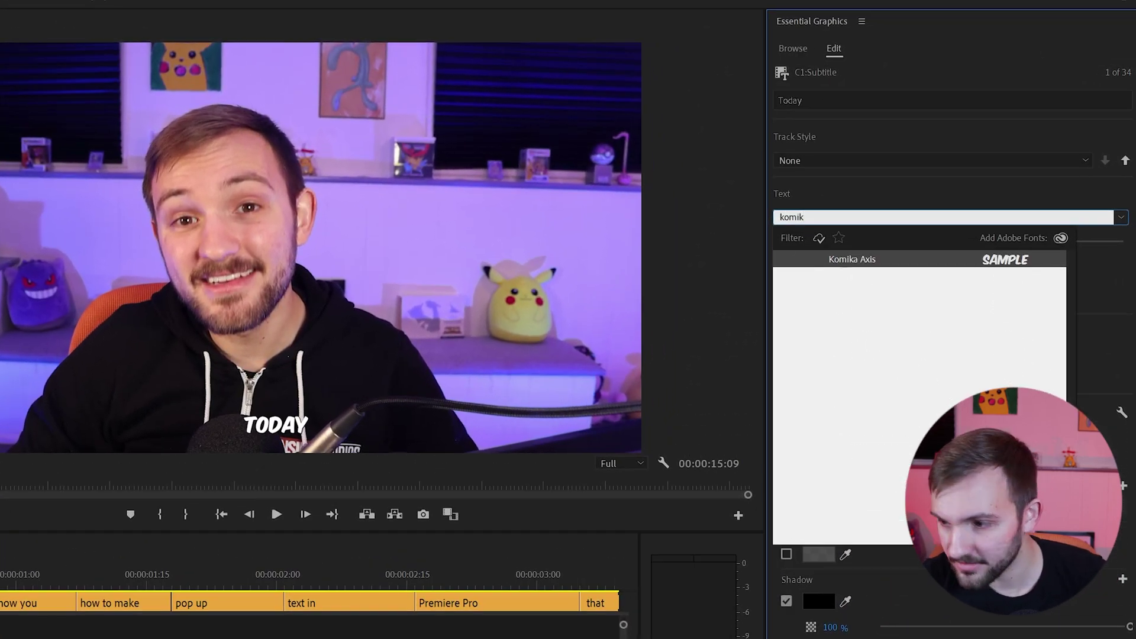
key(Return)
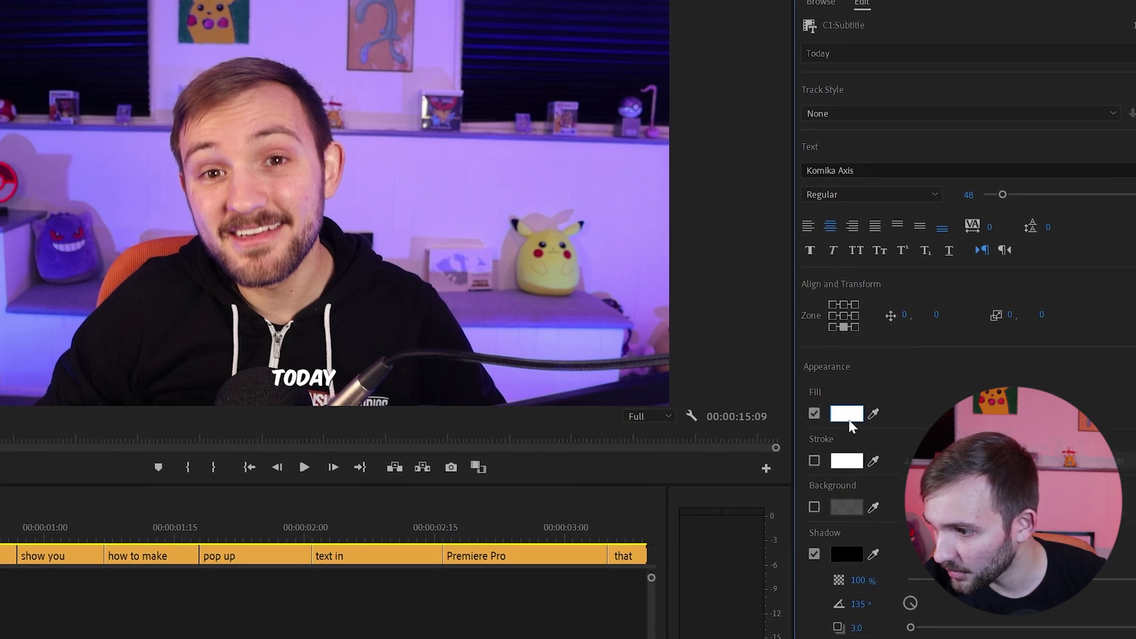
Step: Set the caption's fill color to yellow by reducing the blue value to 0
click(847, 413)
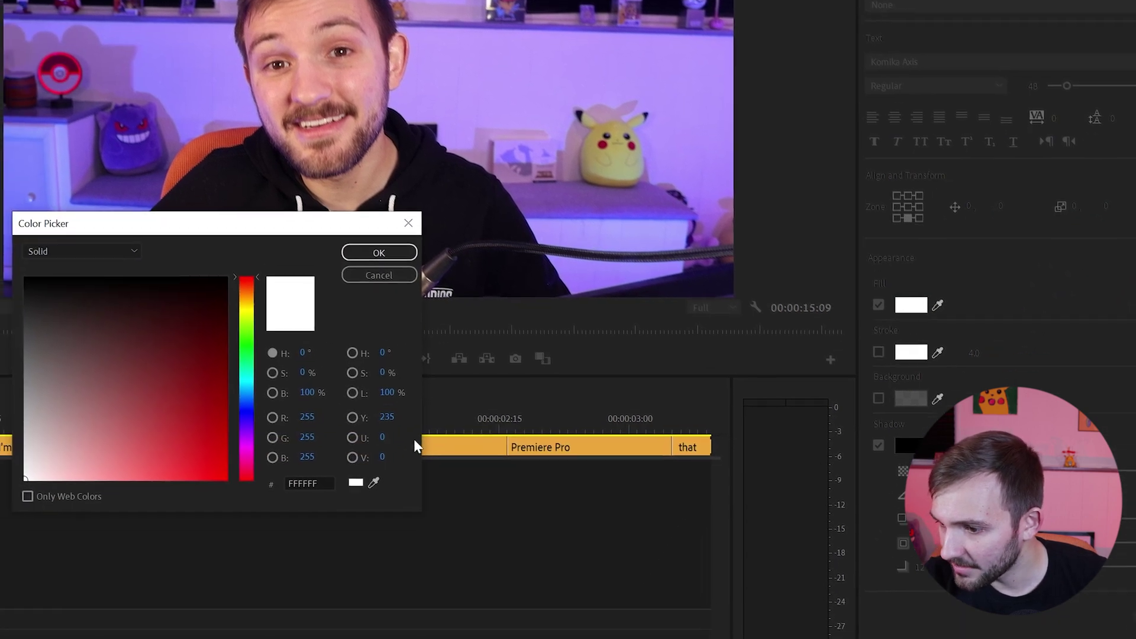
double_click(249, 564)
text(0)
key(Return)
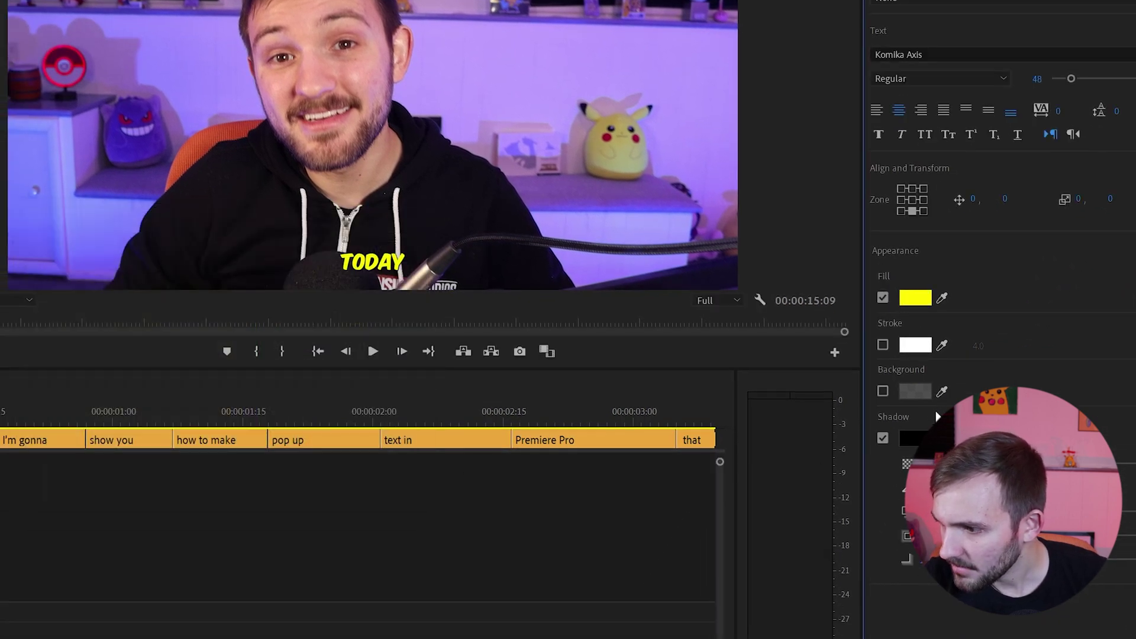
Step: Enable the caption's stroke, color it black and set its width to 20
click(883, 346)
click(912, 346)
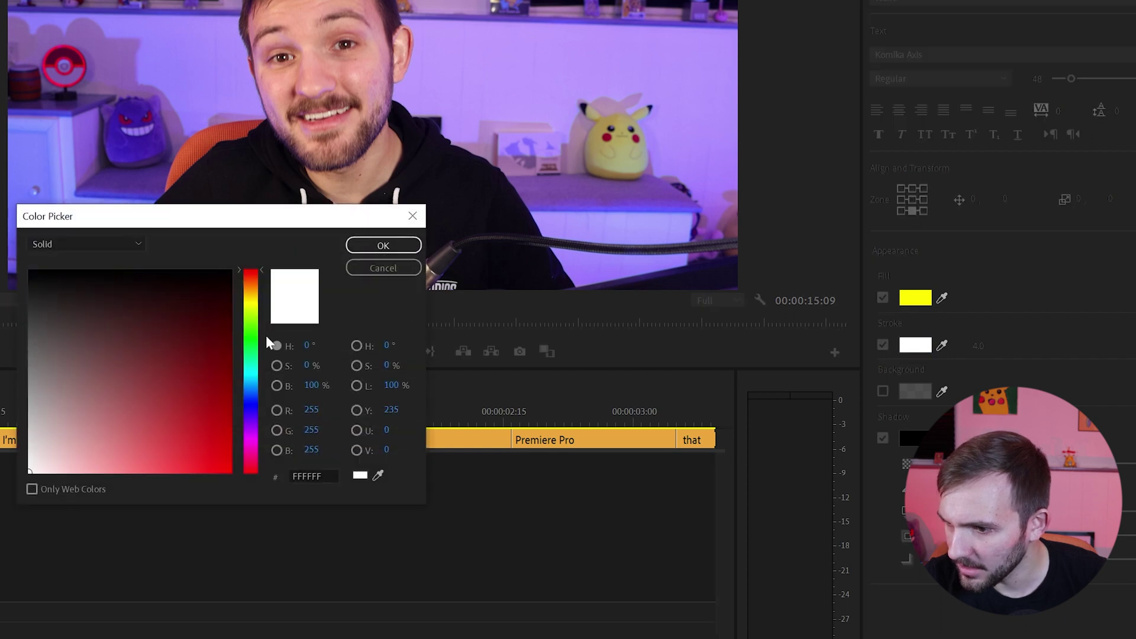
drag(188, 341, 34, 272)
key(Return)
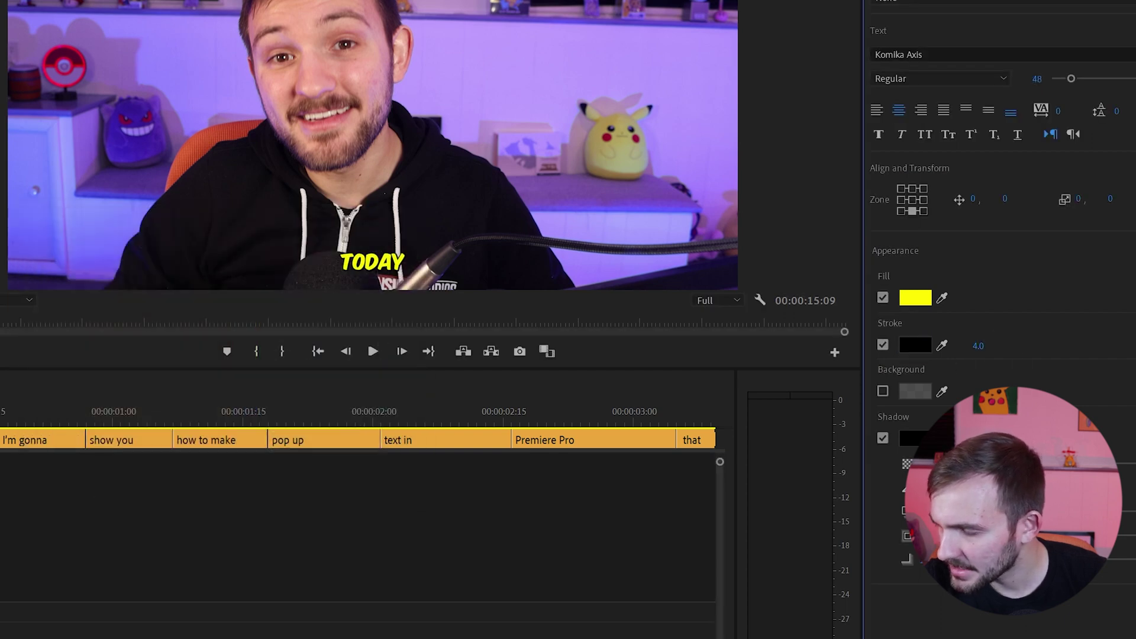
click(979, 346)
text(20)
key(Return)
Step: Enlarge the caption's font size, trying 175 and settling on 150
click(1038, 78)
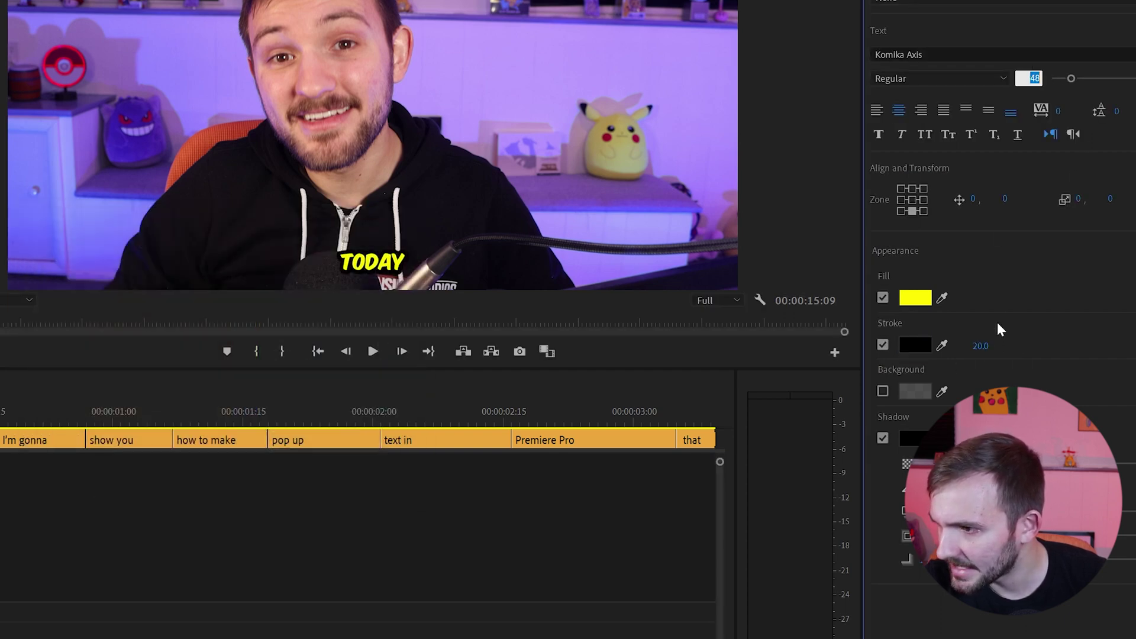
text(175)
key(Return)
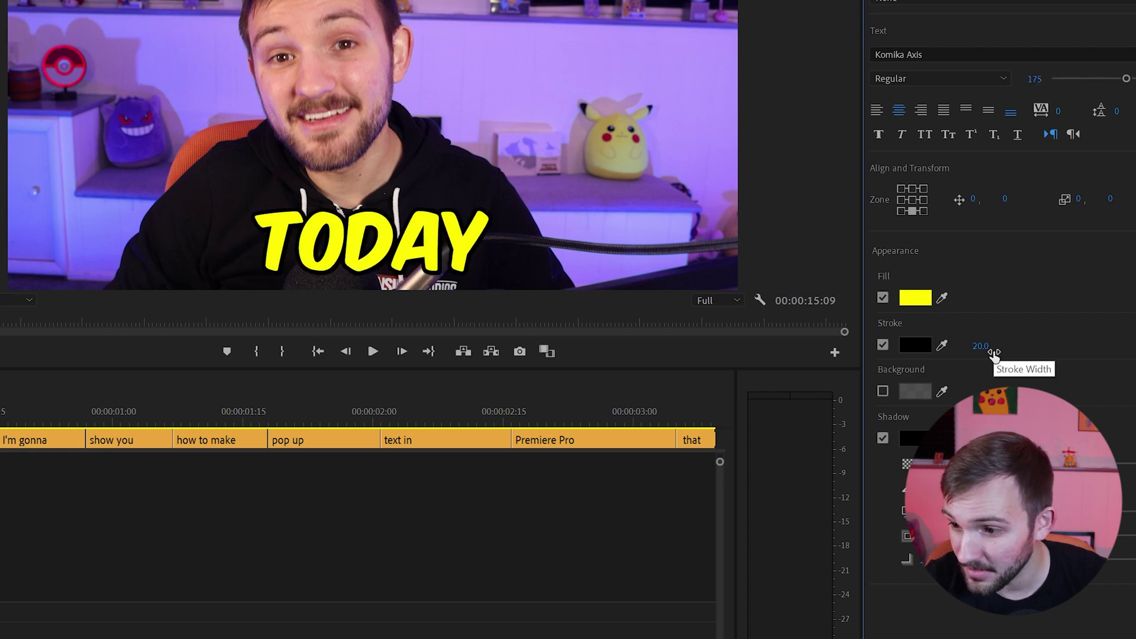
click(1033, 78)
text(150)
key(Return)
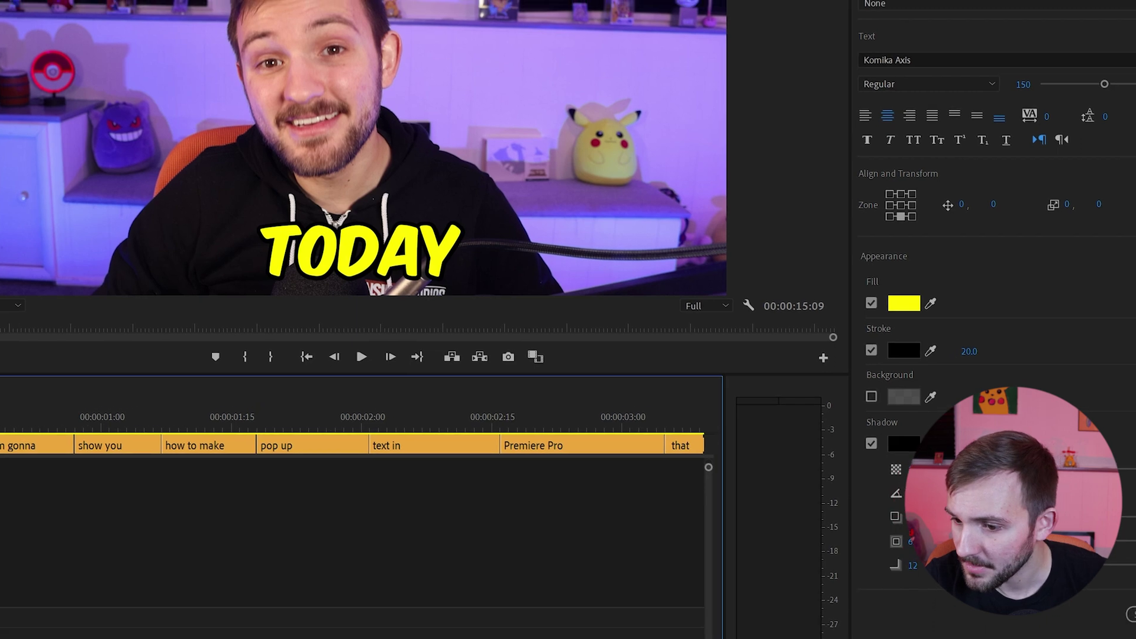
Step: Save the caption formatting as a new track style named KomikaText and play back the sequence
click(845, 45)
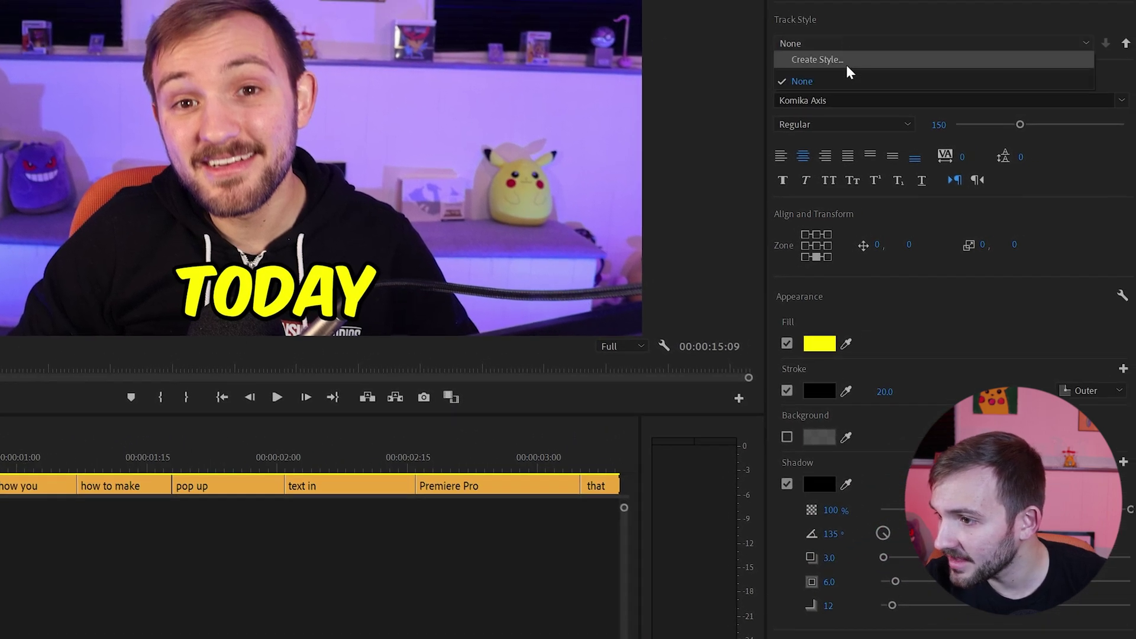
click(844, 68)
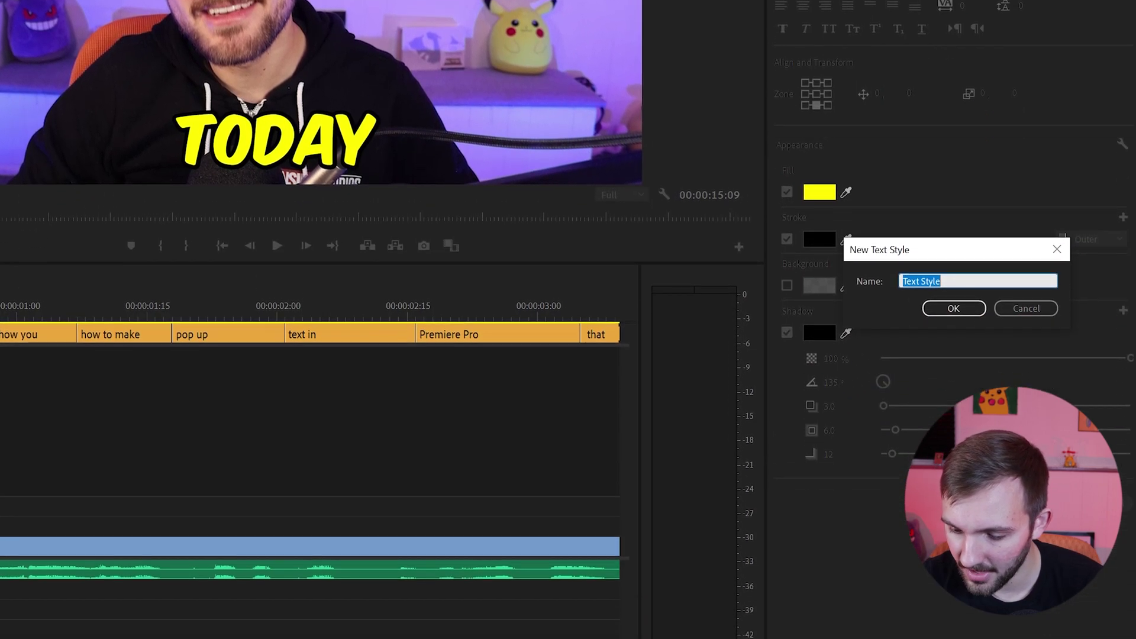
text(KomikaText)
key(Return)
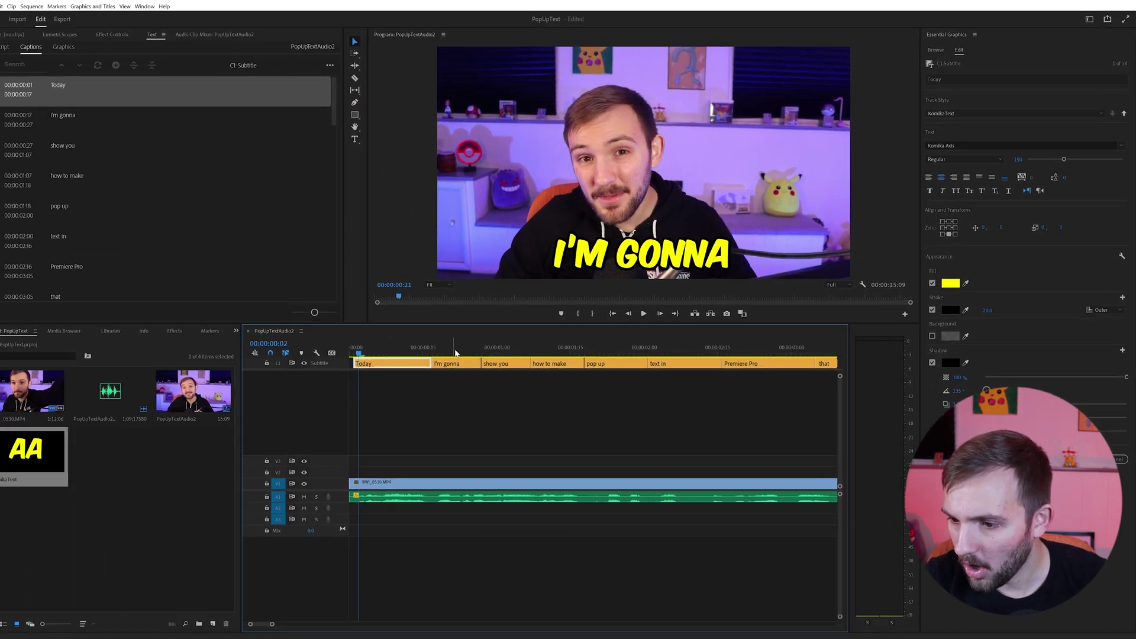
key(space)
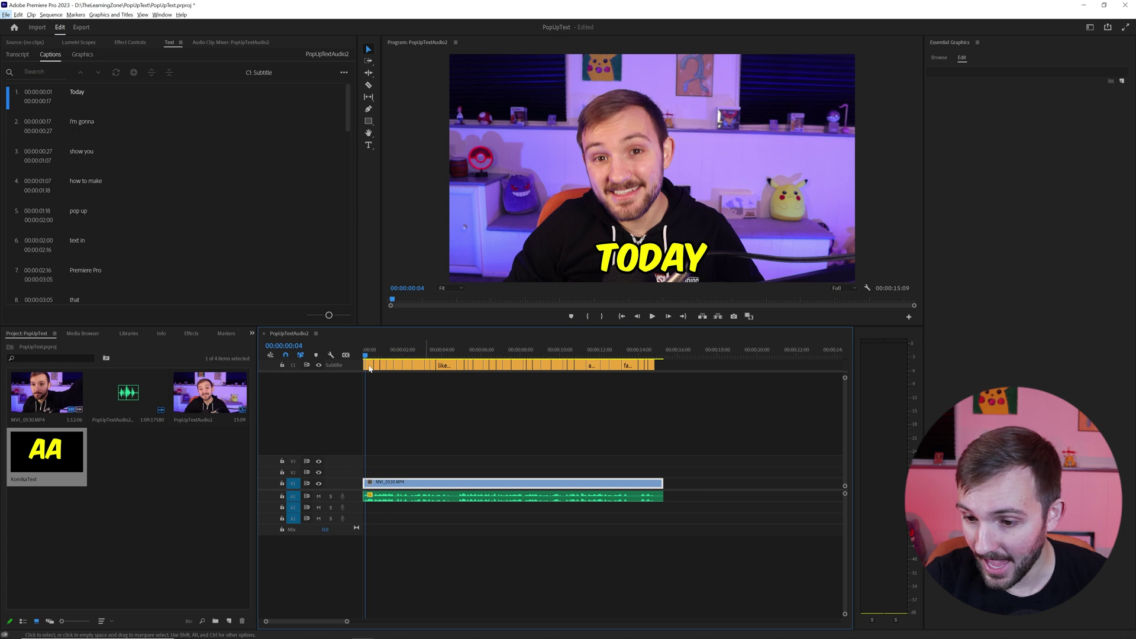
Step: Try to upgrade all captions on the subtitle track to graphics
click(370, 367)
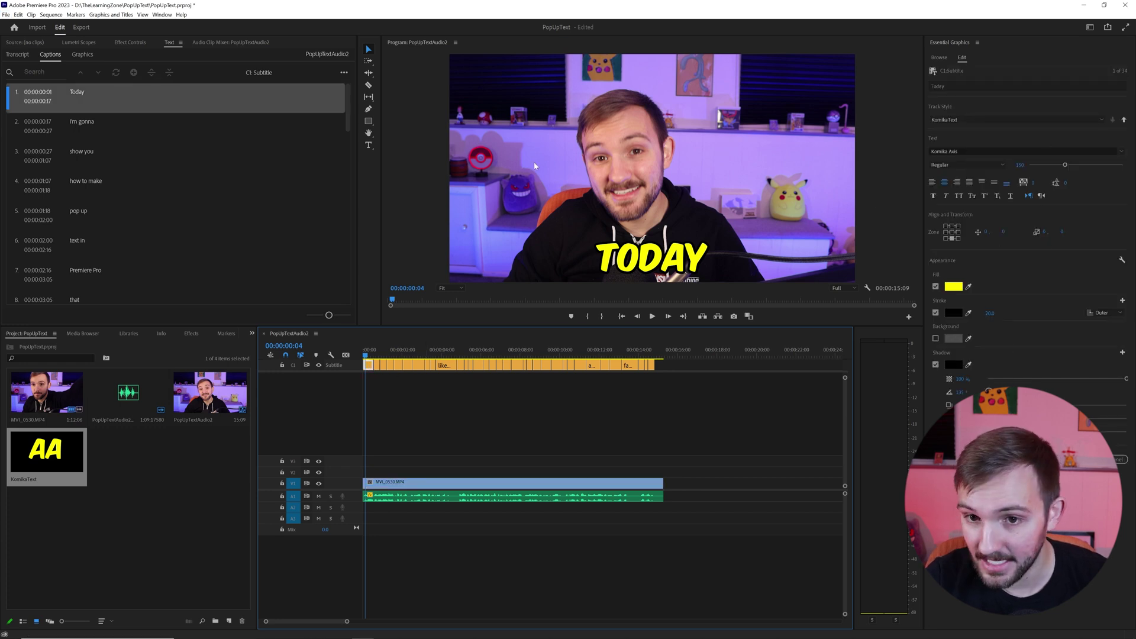
click(131, 42)
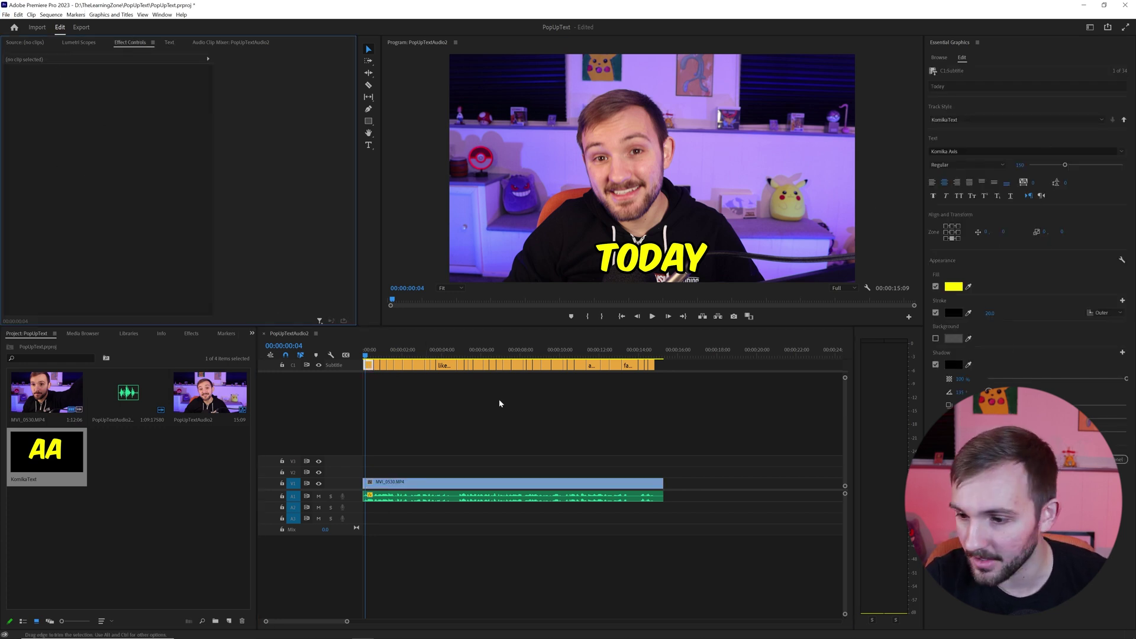
click(670, 368)
drag(667, 368, 353, 354)
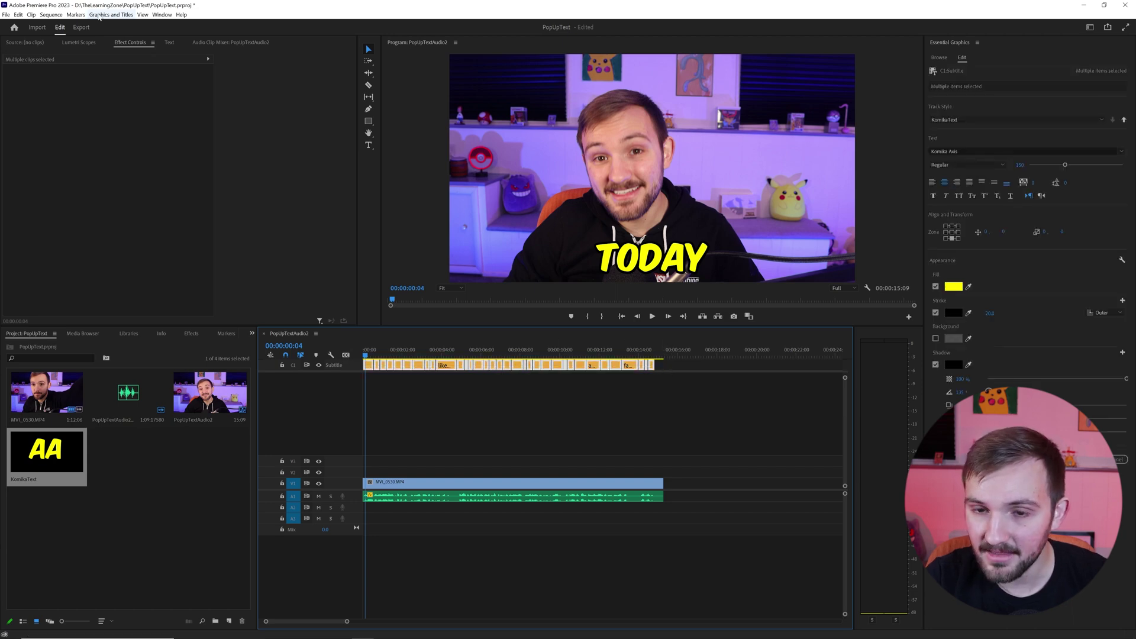
click(99, 16)
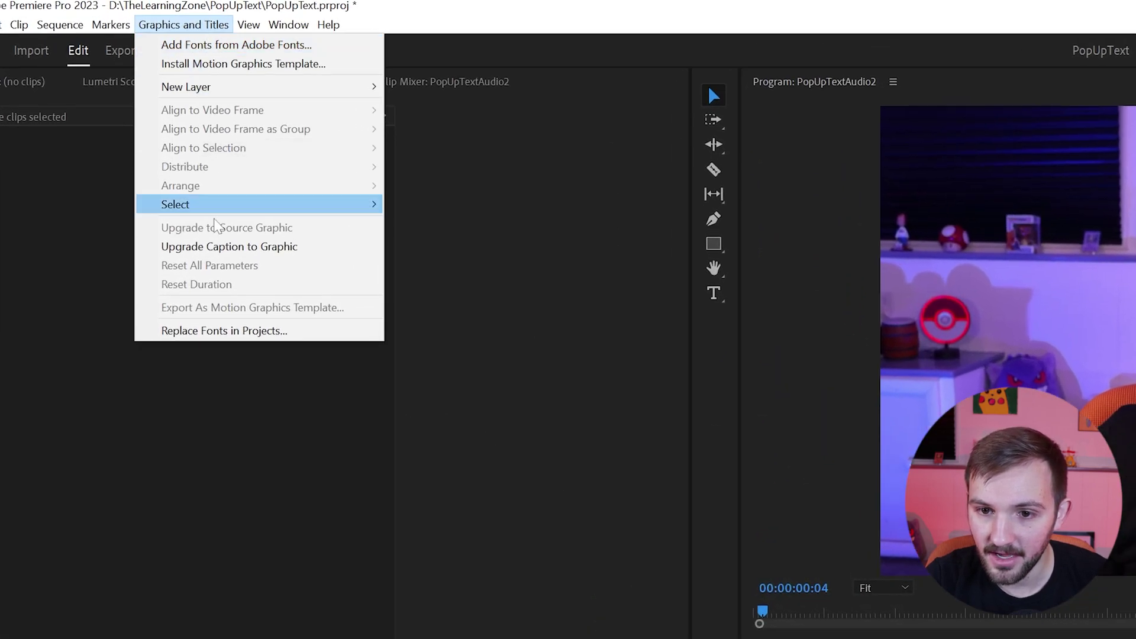
click(217, 253)
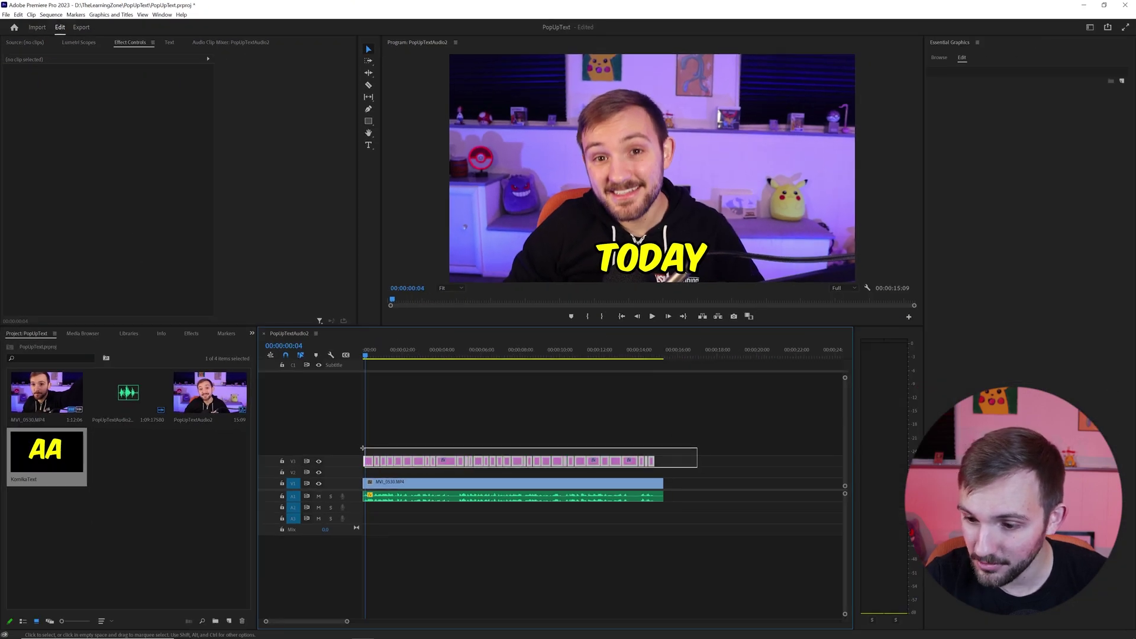
Step: Place the playhead at the start of the sequence and undo the upgrade of the captions to graphics
click(380, 356)
drag(380, 355, 363, 357)
key(equal)
key(equal)
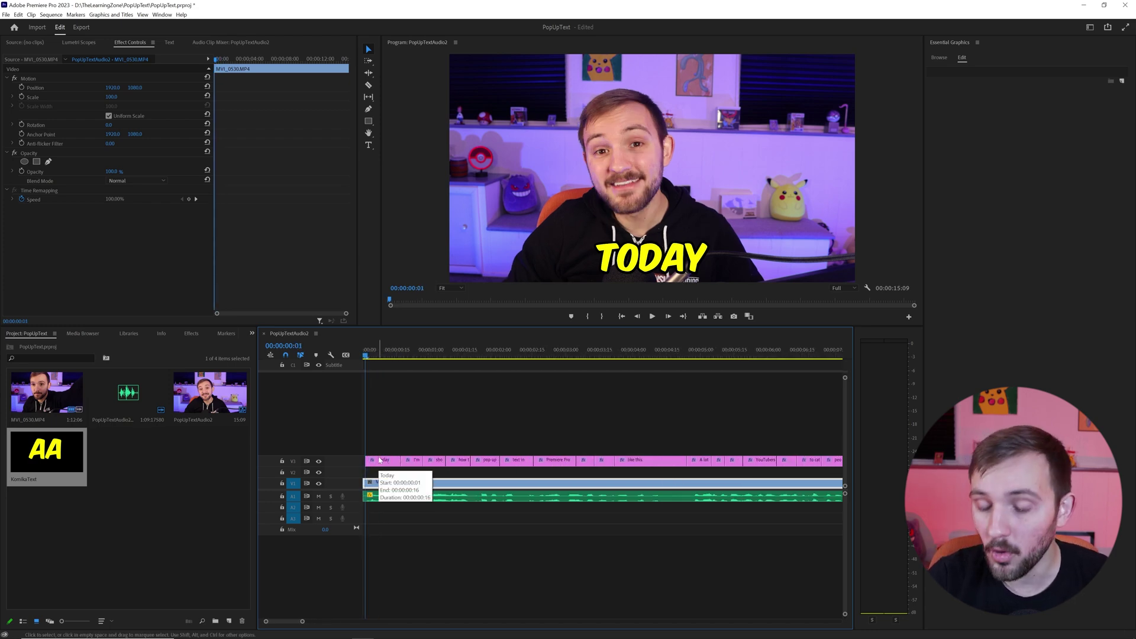
key(ctrl+z)
click(444, 416)
key(minus)
key(minus)
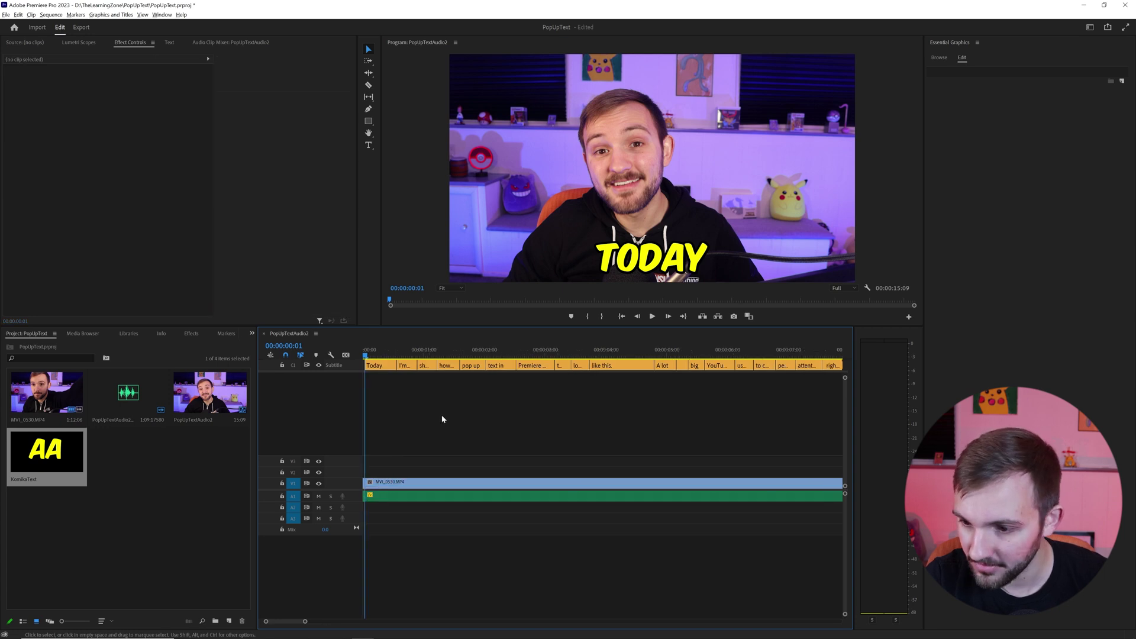
Step: Add a second subtitle track and duplicate all captions from the original subtitle track onto it
right_click(353, 367)
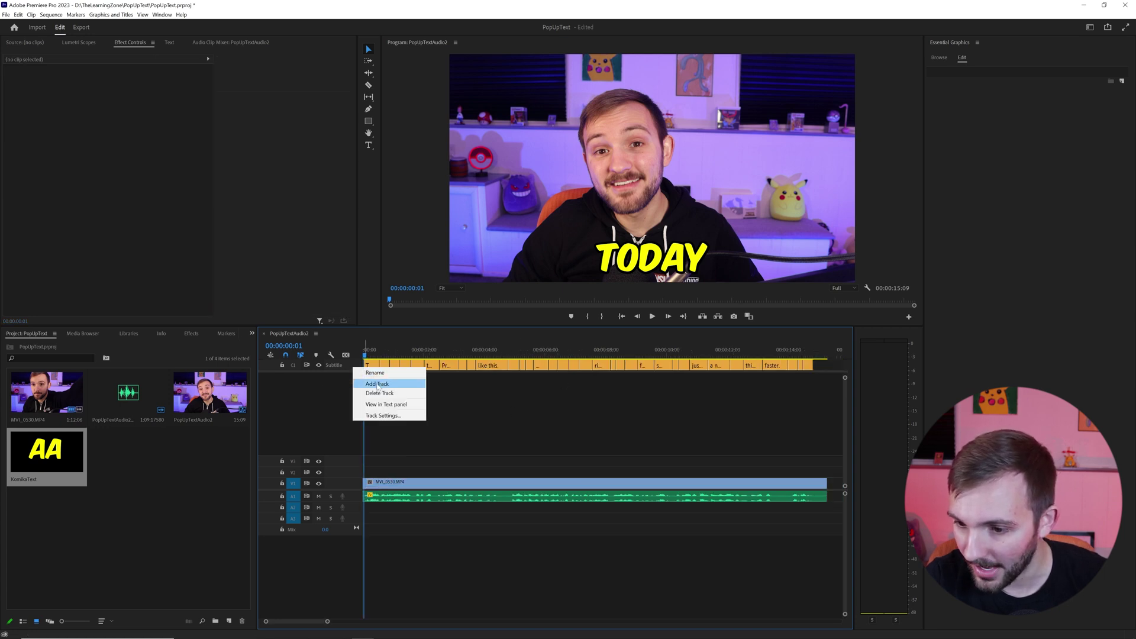
click(382, 384)
click(559, 393)
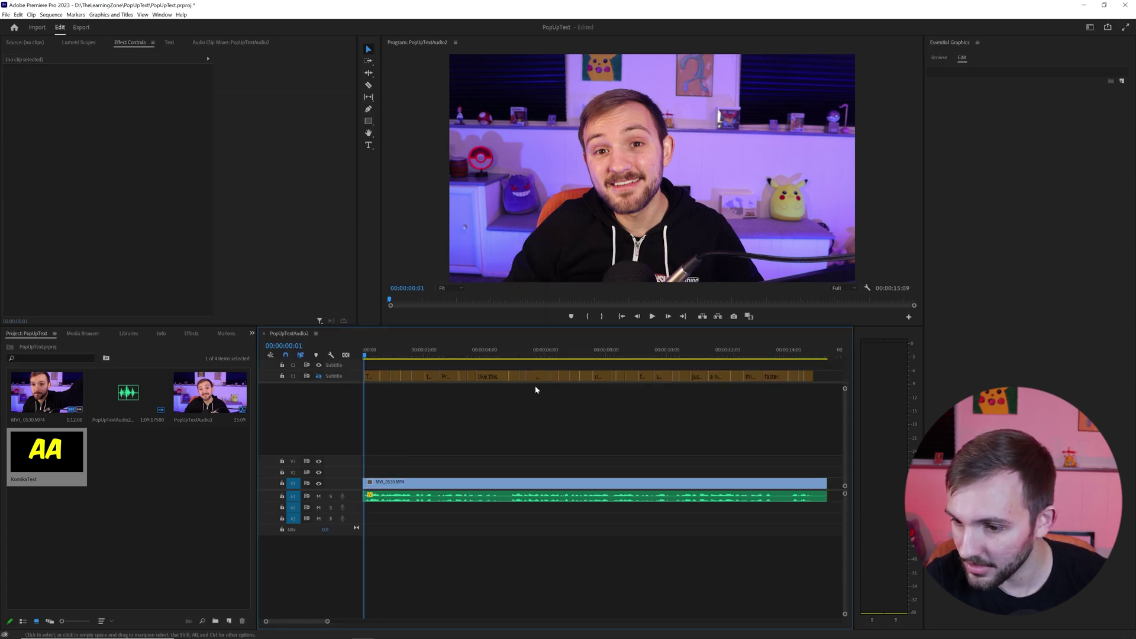
drag(727, 376, 375, 371)
click(380, 392)
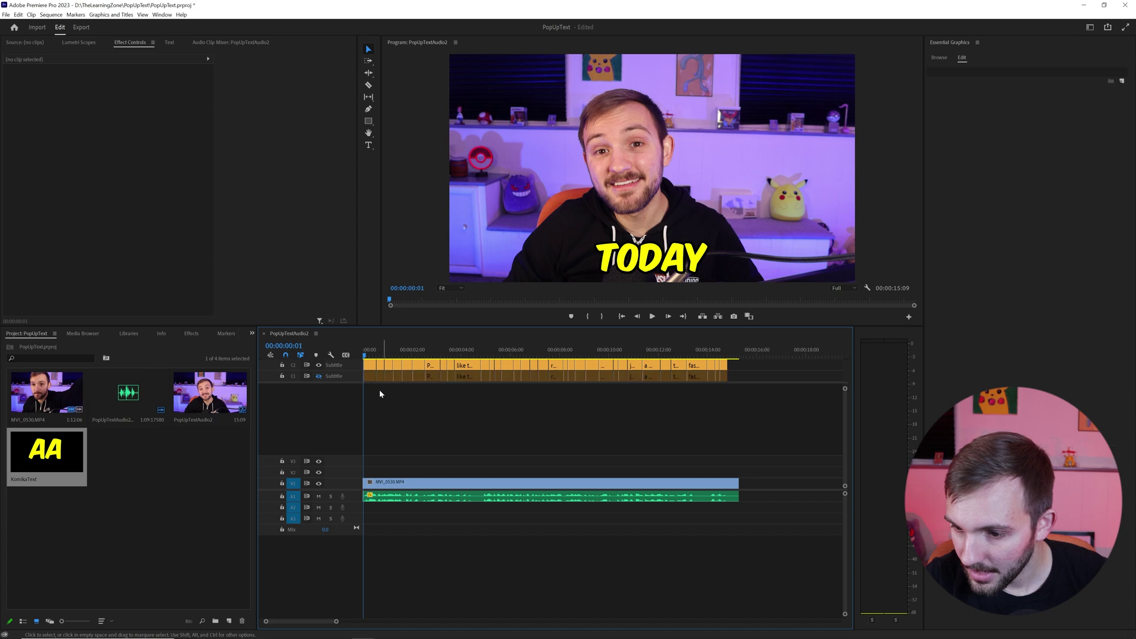
Step: Select all captions on the new subtitle track C2 and upgrade them to graphics
drag(739, 358, 364, 372)
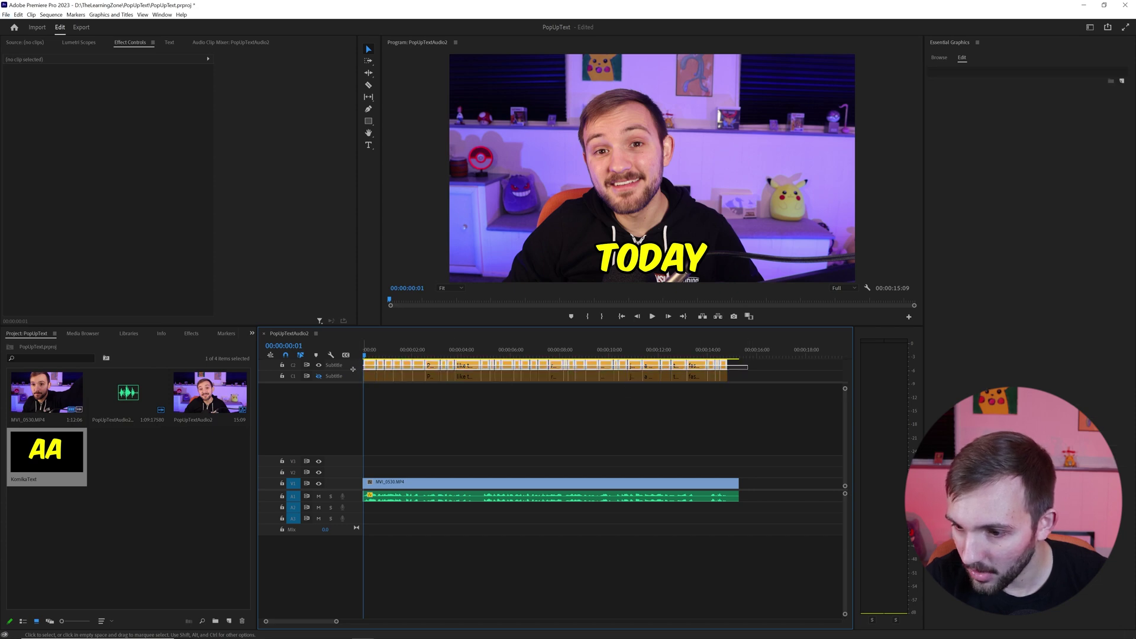
click(111, 15)
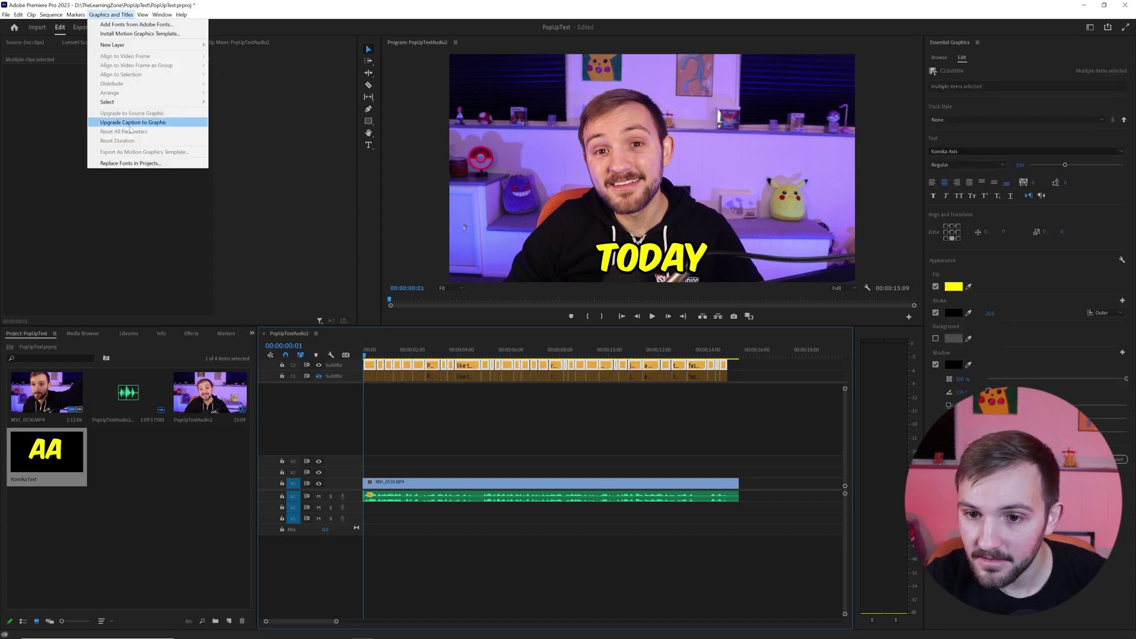
click(131, 116)
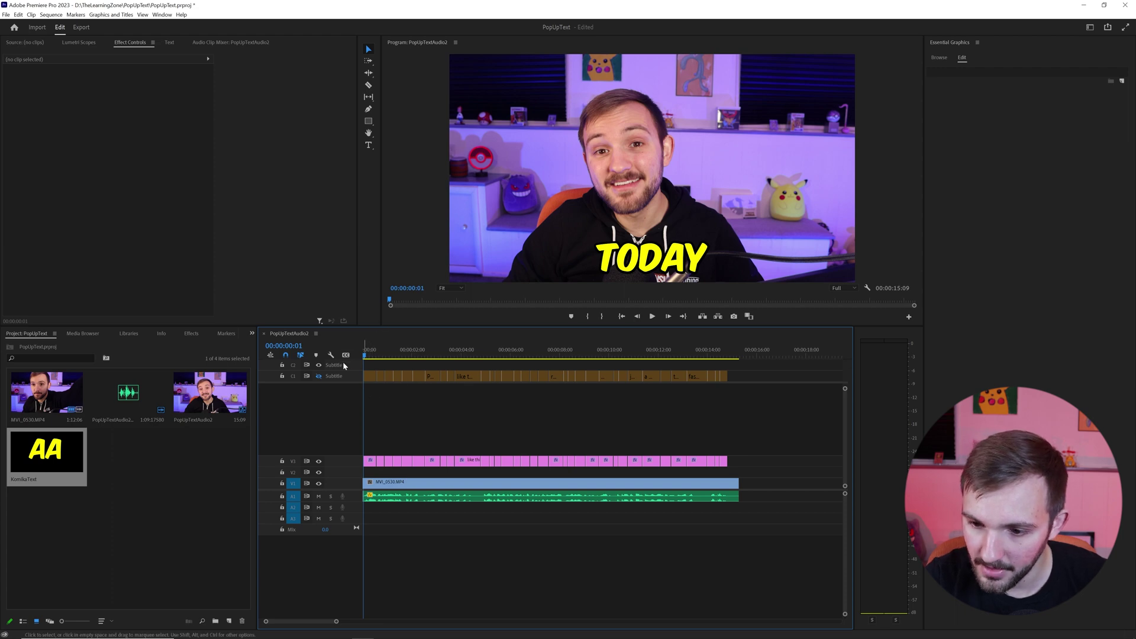
Step: Enable Scale animation on the "Today" graphic and set its first keyframe at 00:00:00:01 to 50
key(equal)
key(equal)
key(equal)
click(399, 464)
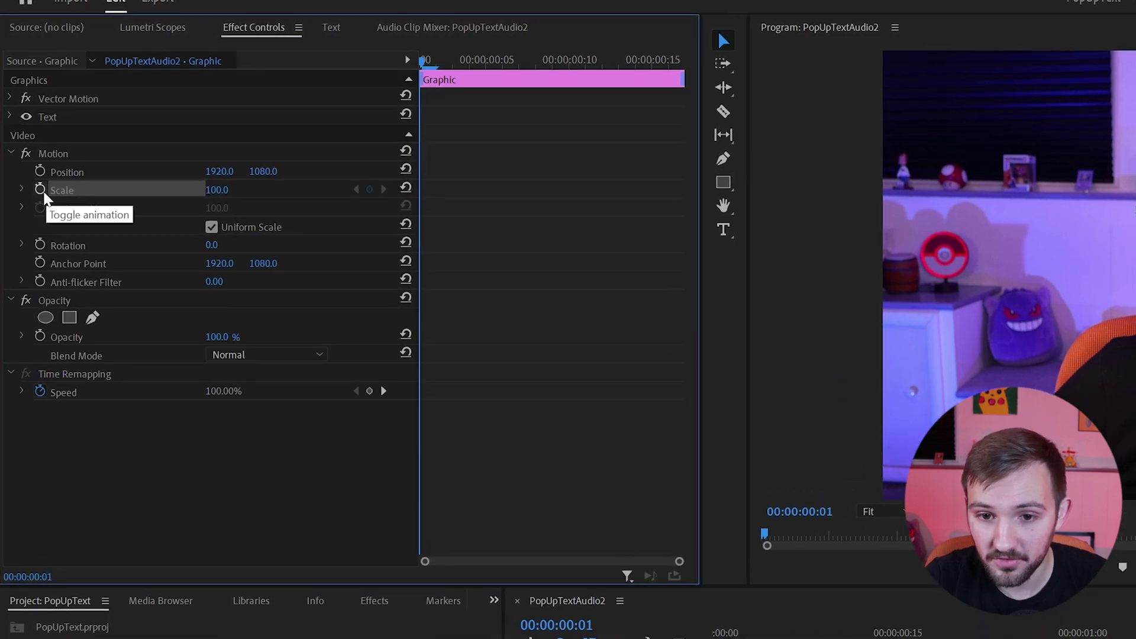
click(41, 189)
click(213, 189)
text(50)
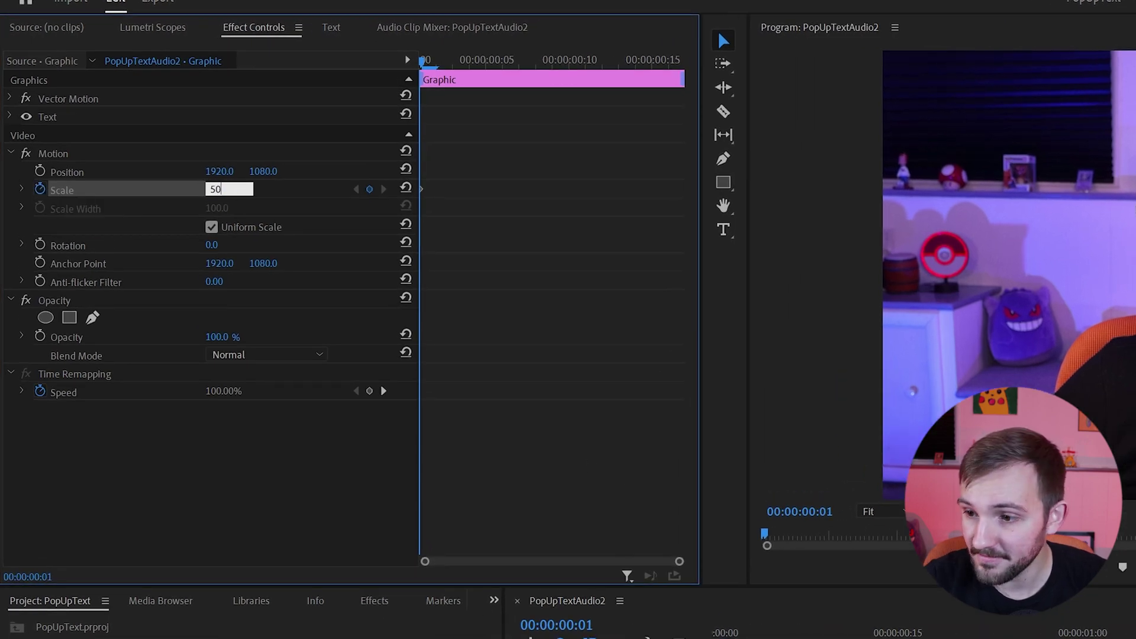
key(Return)
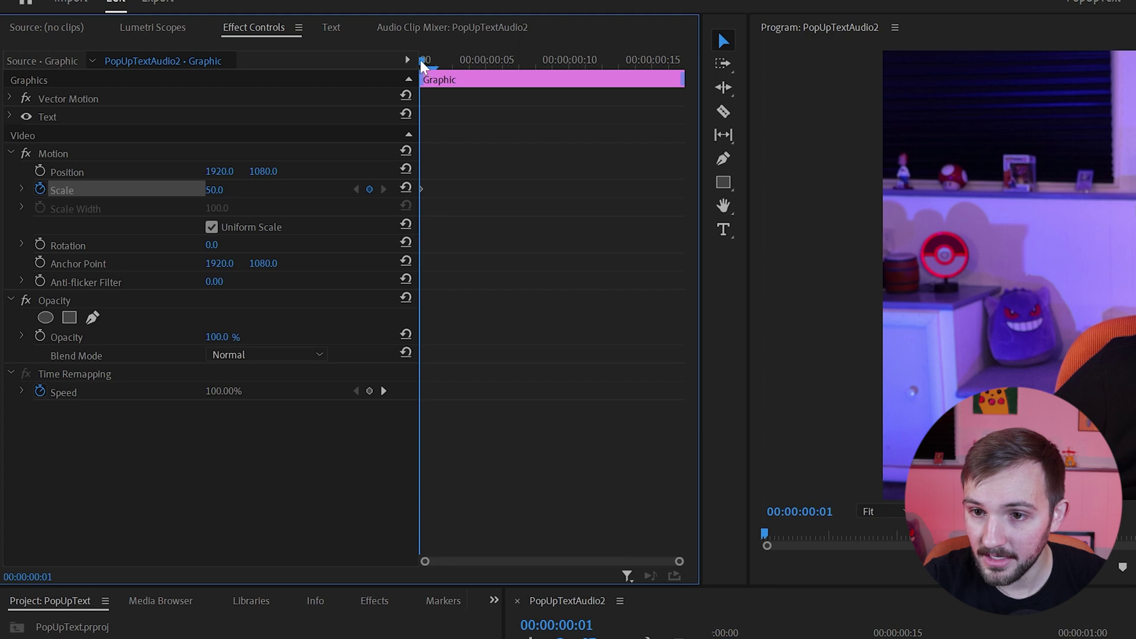
Step: Add a Scale keyframe of 110 to the "Today" graphic three frames further on, at 00:00:00:04
click(756, 627)
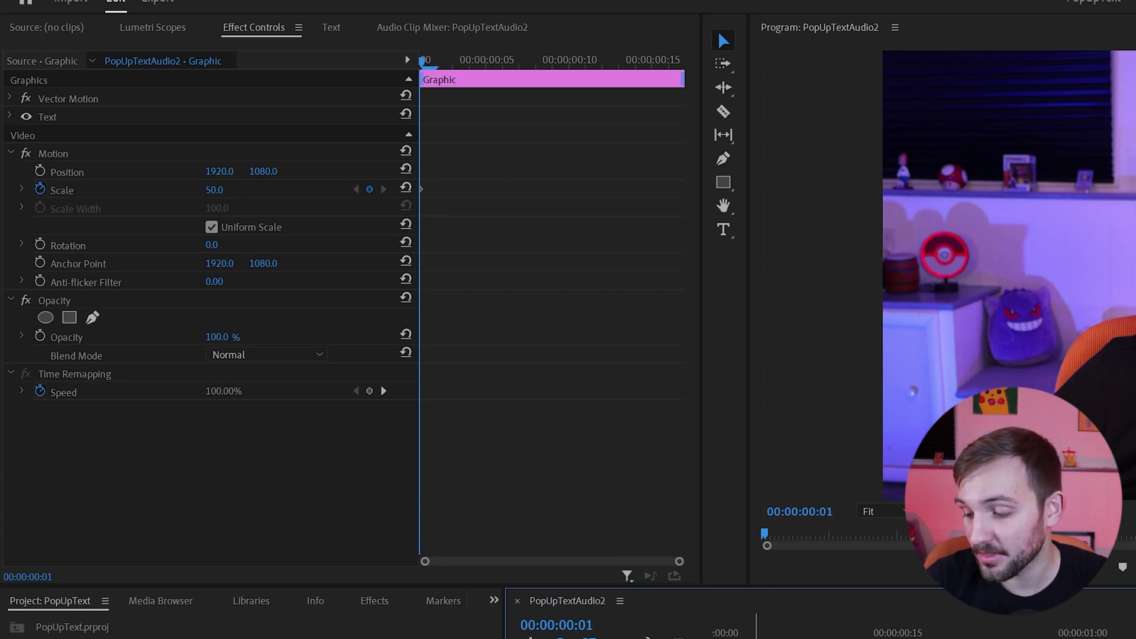
key(Right)
key(Right)
key(Right)
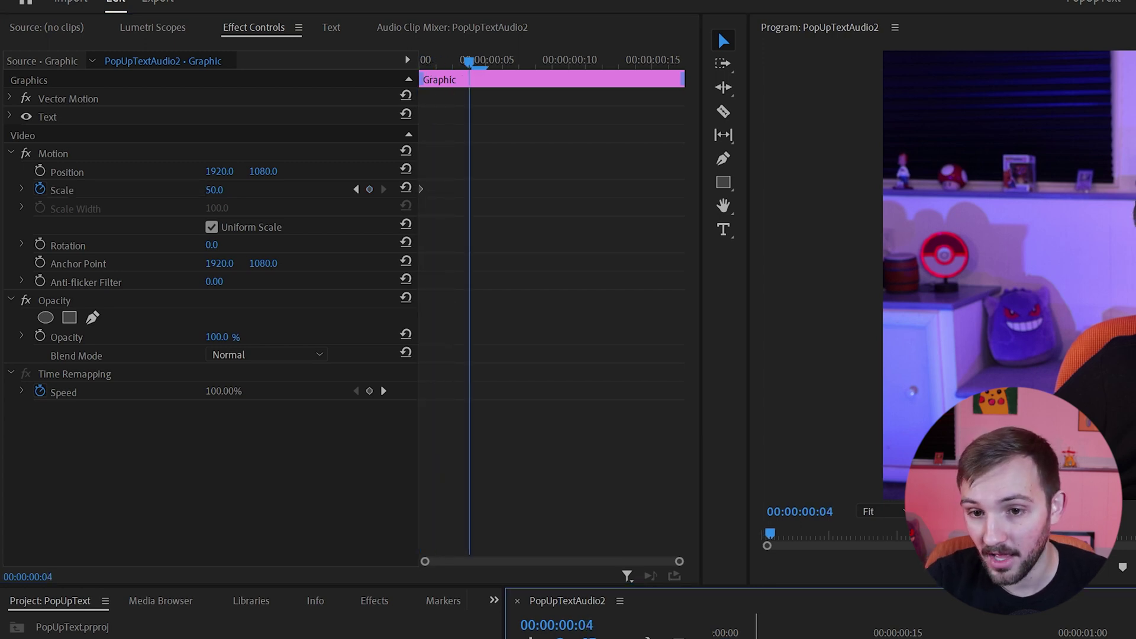
click(213, 190)
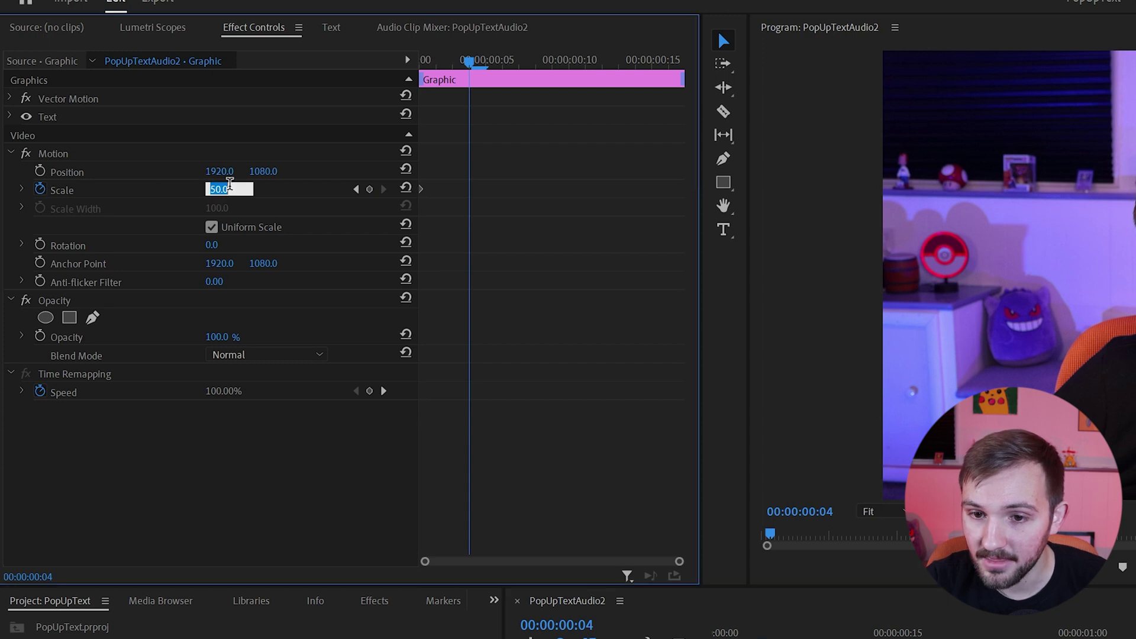
text(110)
key(Return)
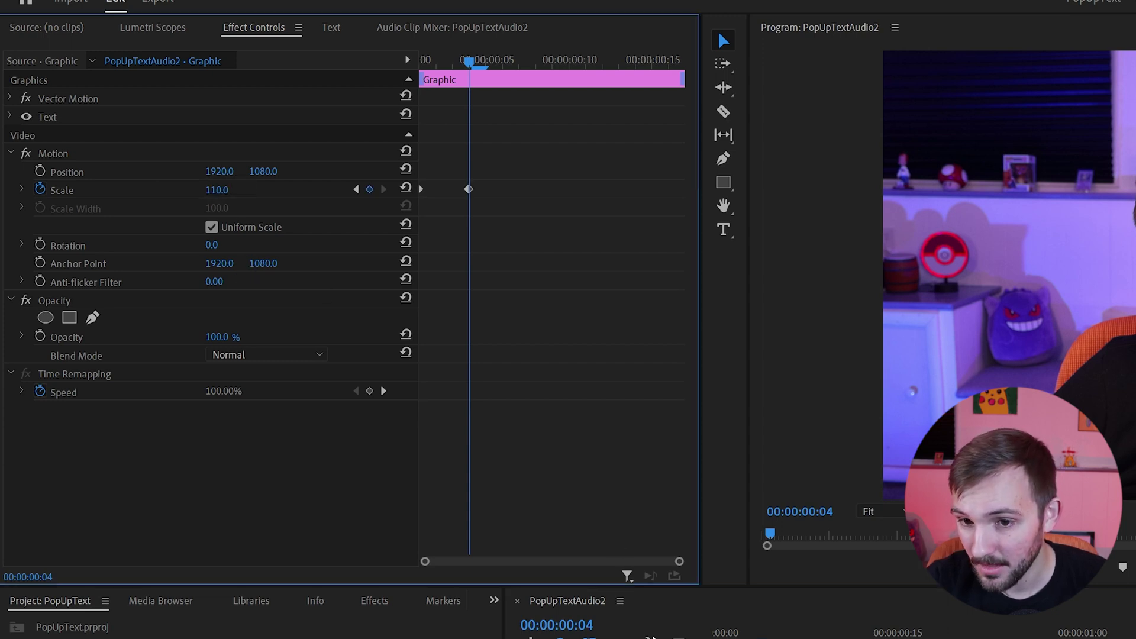
Step: Add a Scale keyframe of 100 to the "Today" graphic one frame further on, at 00:00:00:05
click(653, 638)
key(Right)
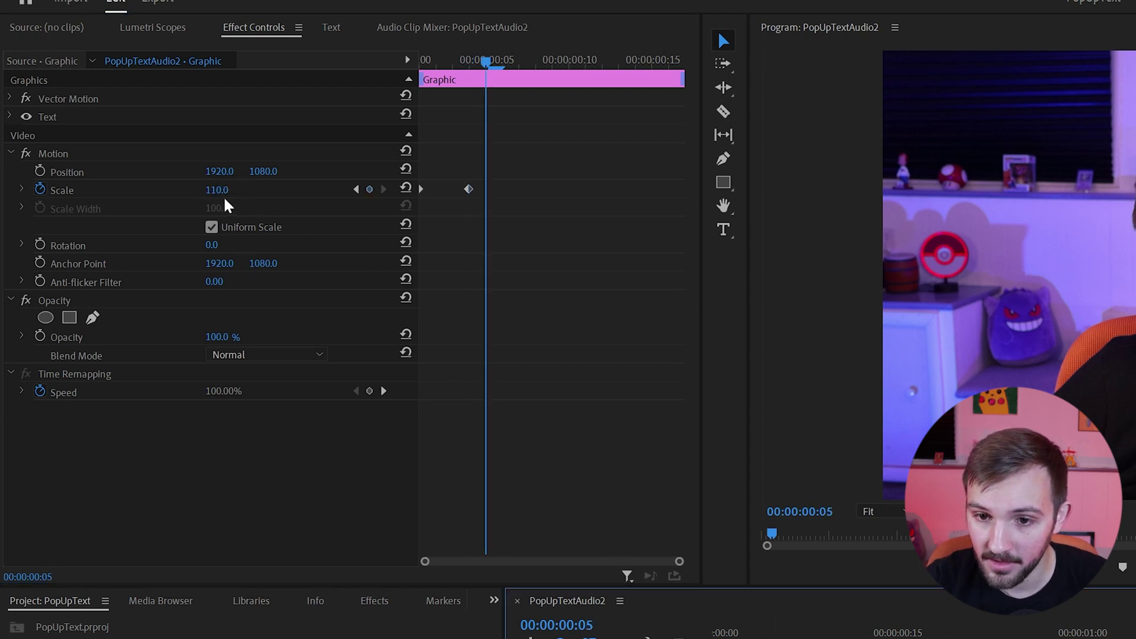
click(218, 190)
text(100)
key(Return)
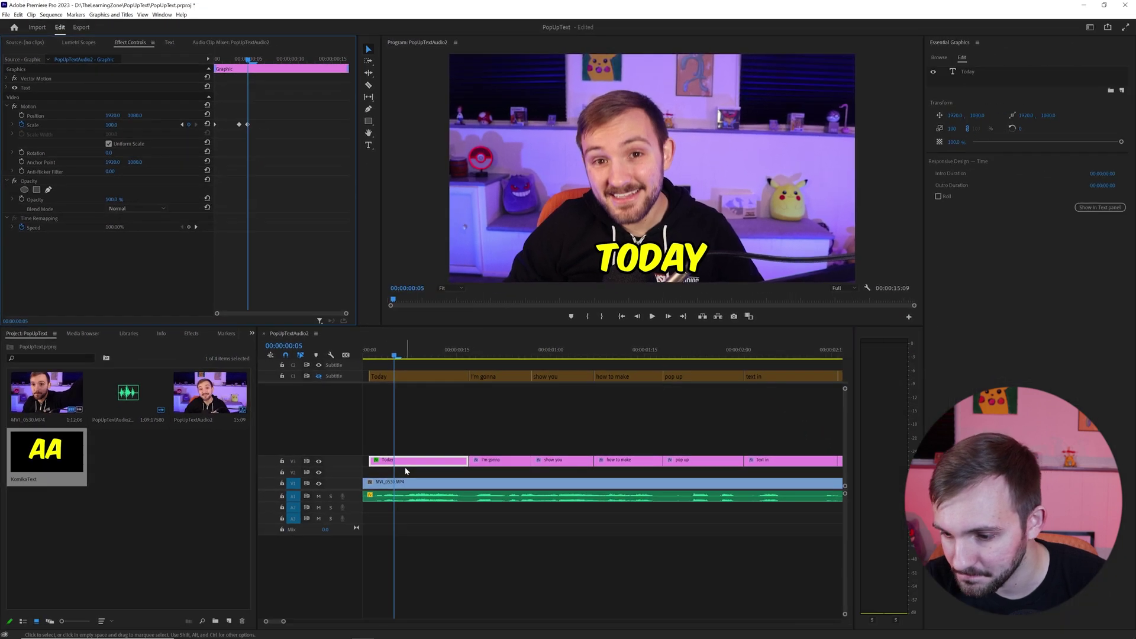
Step: Step back to the first Scale keyframe and forward again frame by frame to examine the growth of "Today"
key(Left)
key(Left)
key(Left)
key(Left)
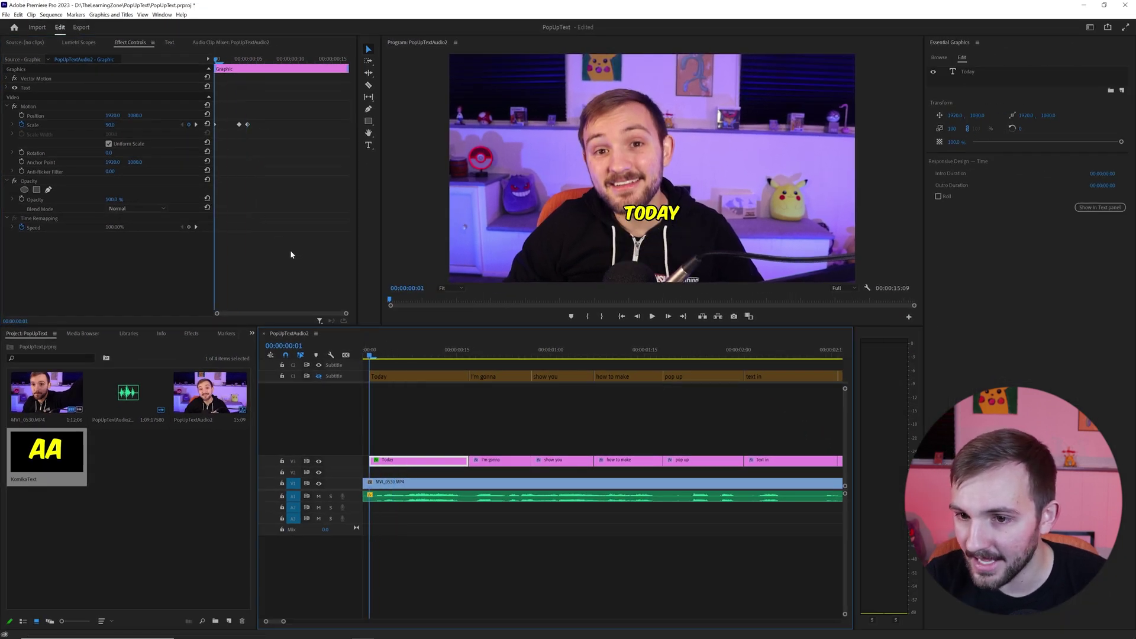
key(Right)
key(Right)
key(Right)
key(Right)
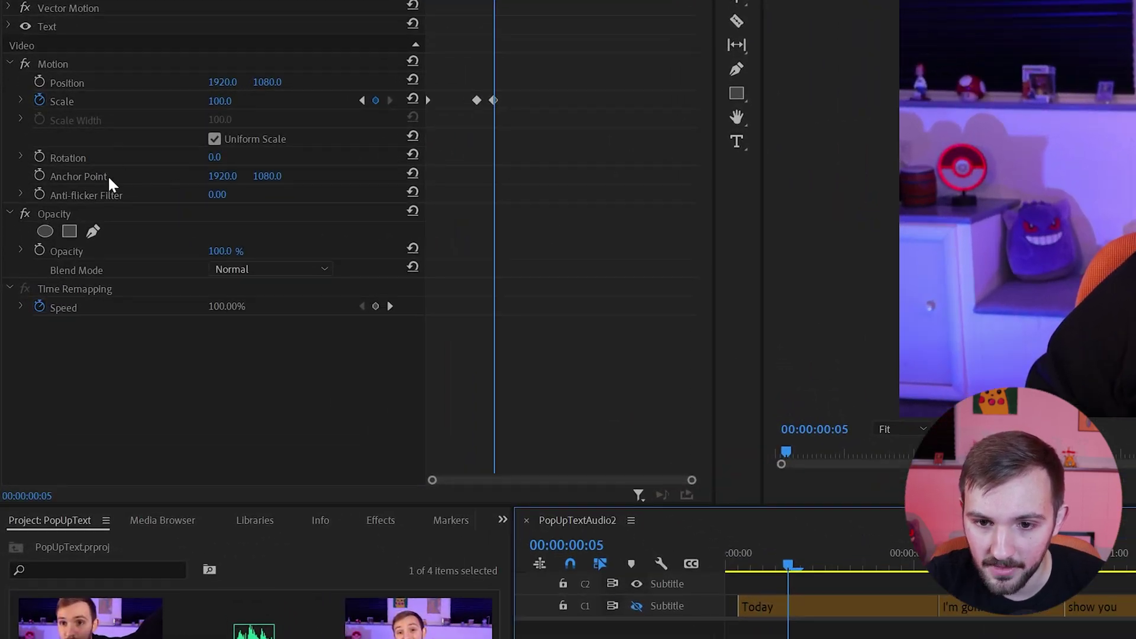
Step: Move the anchor point of the "Today" graphic from the frame's centre down to the middle of the word
click(107, 175)
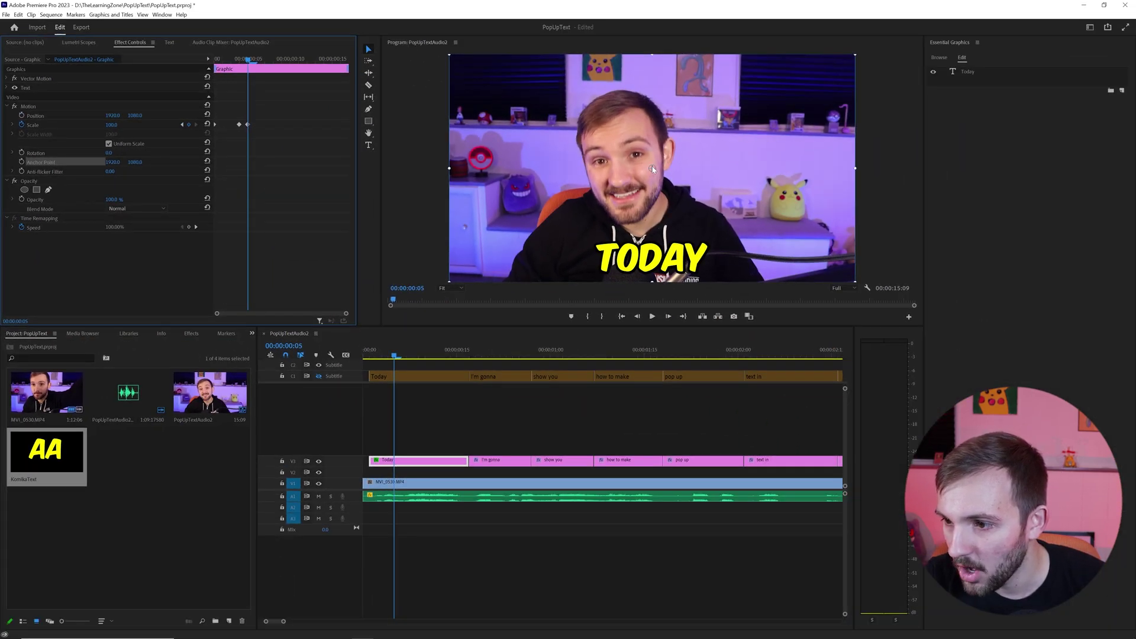
drag(426, 350, 439, 354)
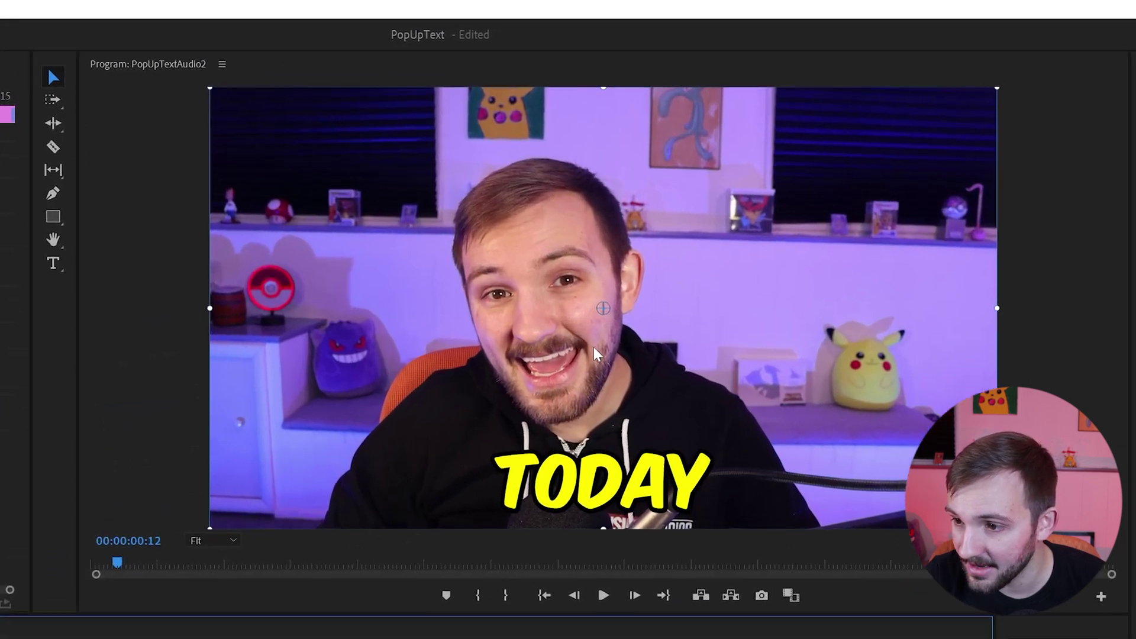
drag(605, 312, 602, 502)
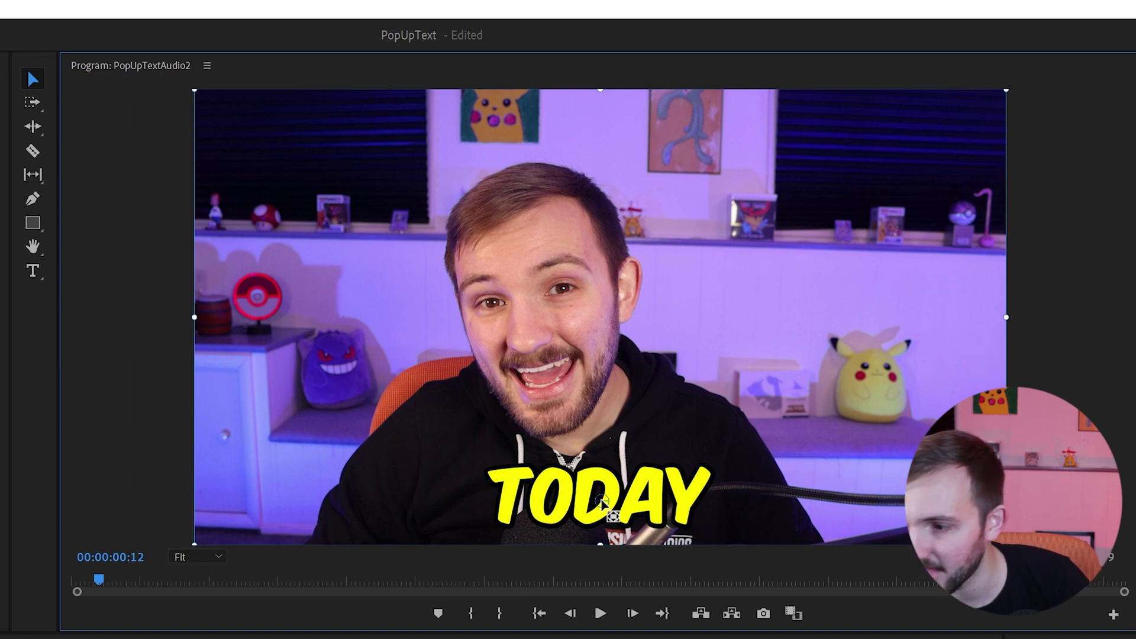
Step: Return to the start of the sequence and step through the frames to check scaling from the moved anchor point
key(Home)
key(Right)
key(Right)
key(Right)
key(Right)
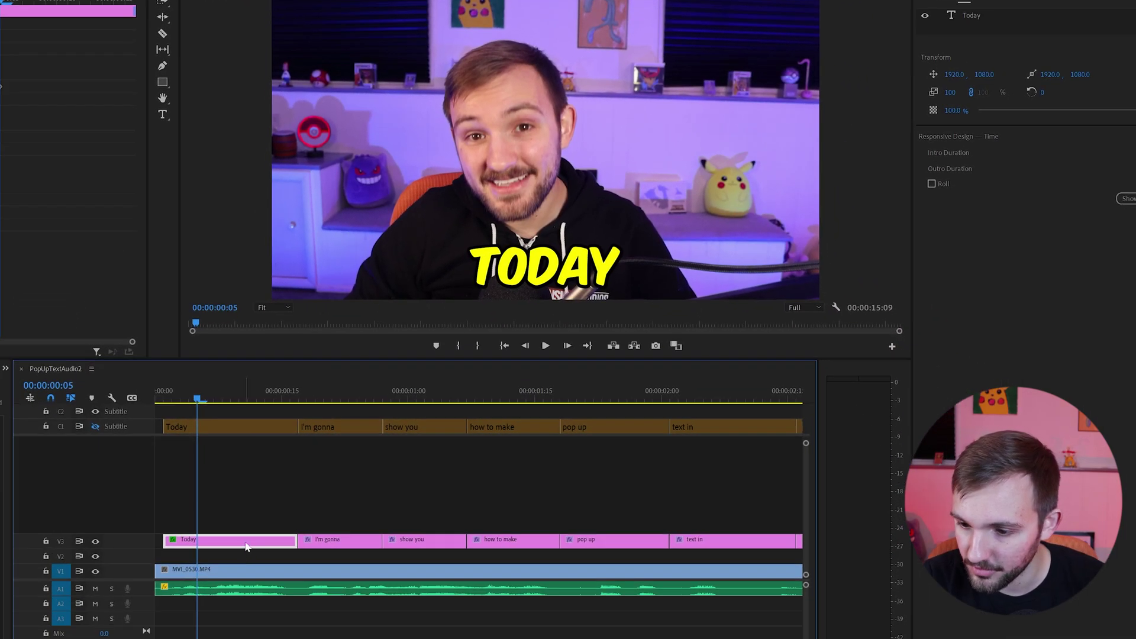
Step: Copy the "Today" graphic and paste its Motion, Vector Motion, Opacity and Time Remapping attributes onto all the other caption graphics
right_click(245, 546)
click(270, 18)
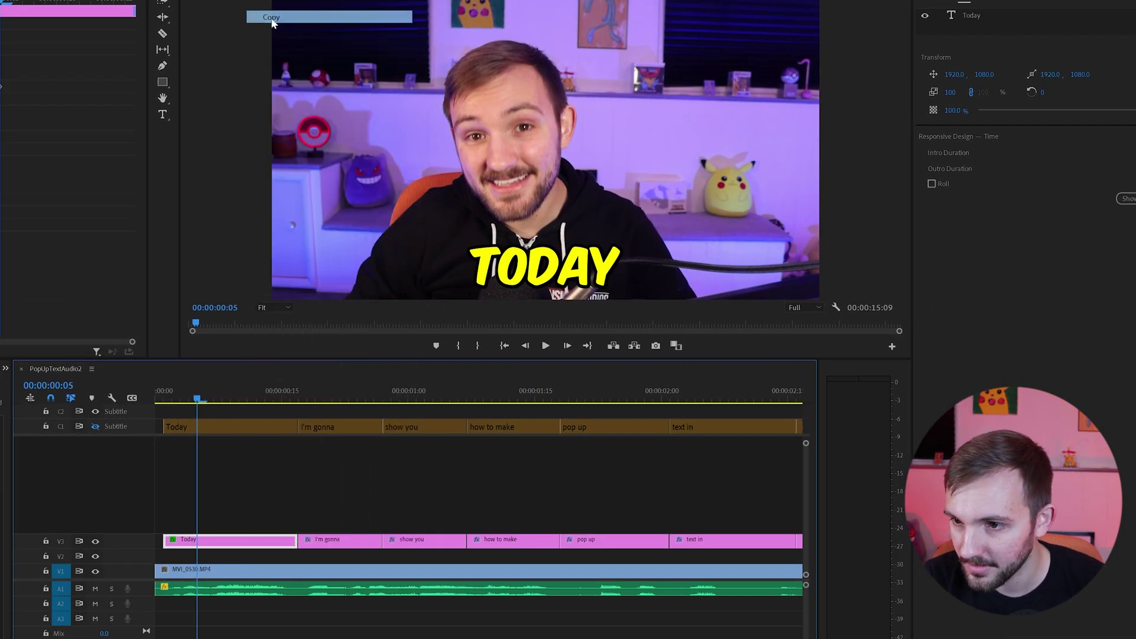
scroll(322, 479, down, 3)
key(minus)
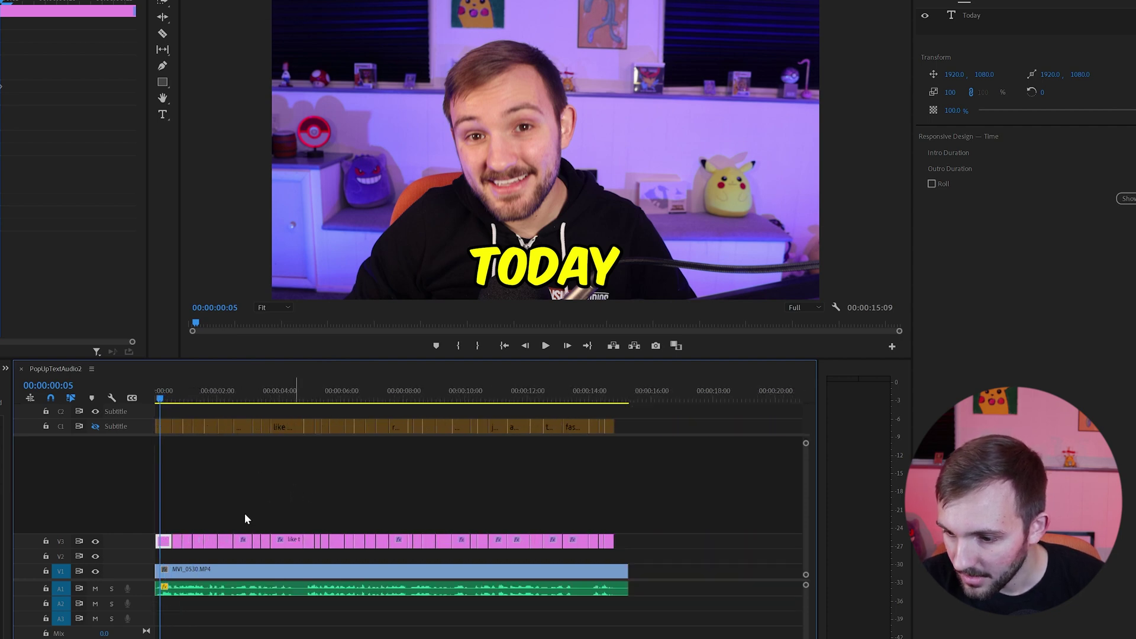
drag(176, 531, 593, 544)
right_click(462, 546)
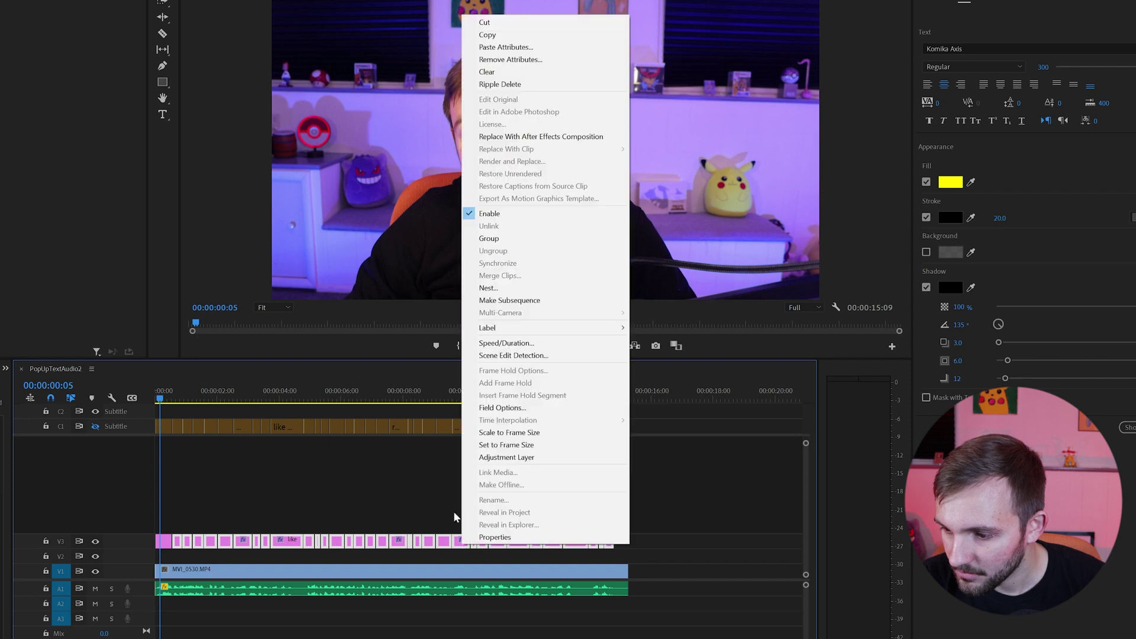
click(502, 47)
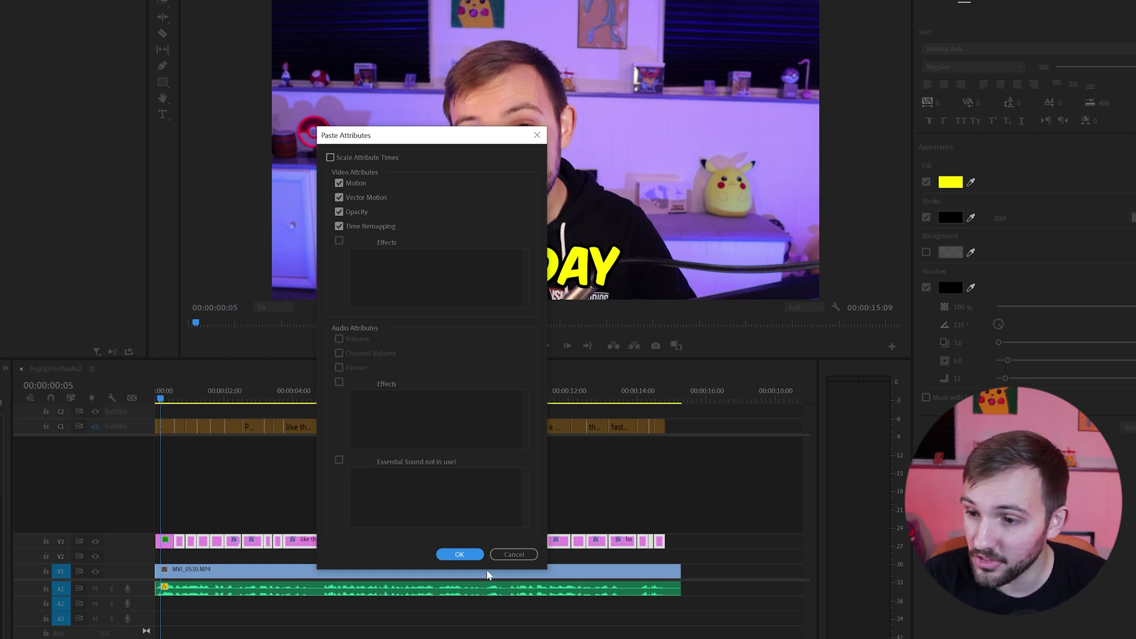
click(458, 552)
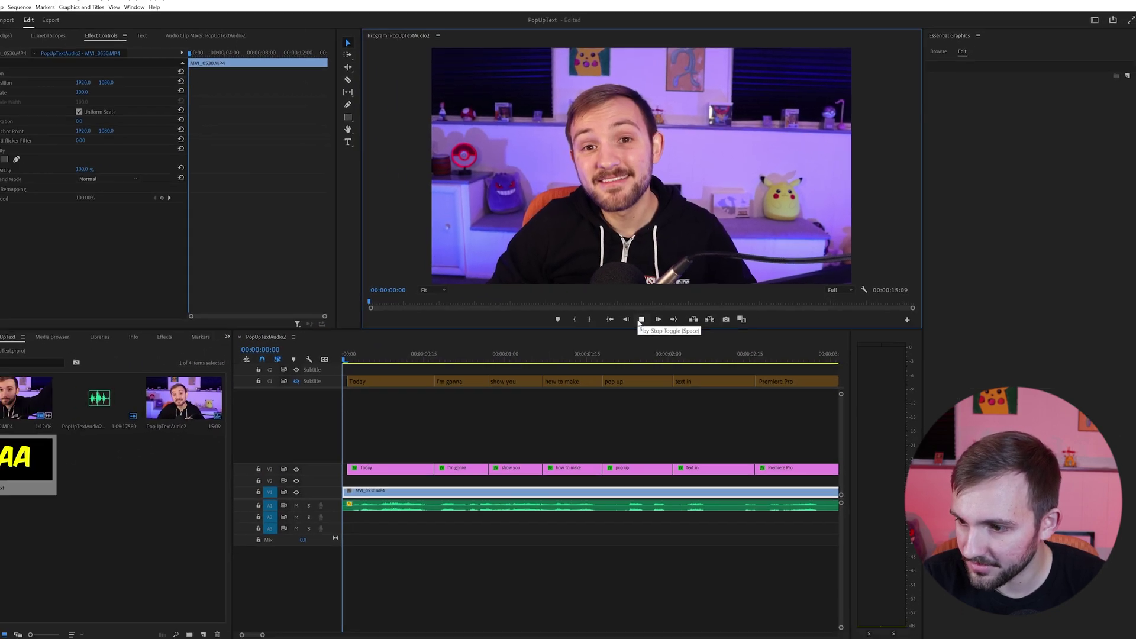
Step: Play the sequence from the start to check the pop-up animation across the captions
click(546, 346)
scroll(606, 442, down, 3)
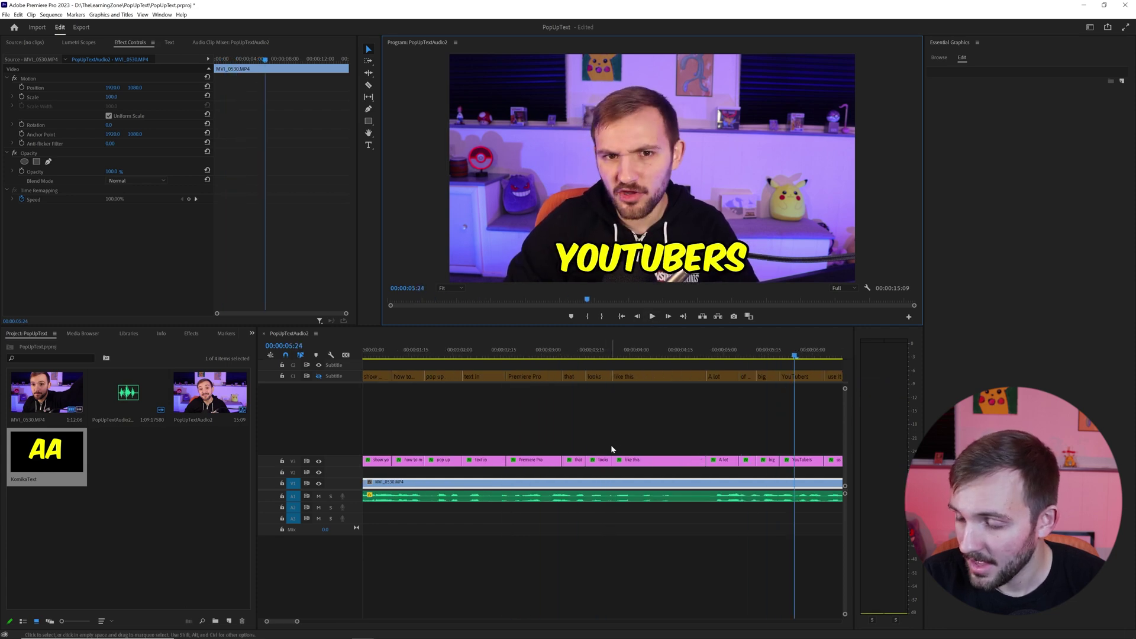
key(space)
Step: Delete all caption graphics from "A lot" at 00:00:04:28 to the end of the sequence
scroll(607, 450, down, 2)
scroll(579, 433, down, 2)
click(522, 353)
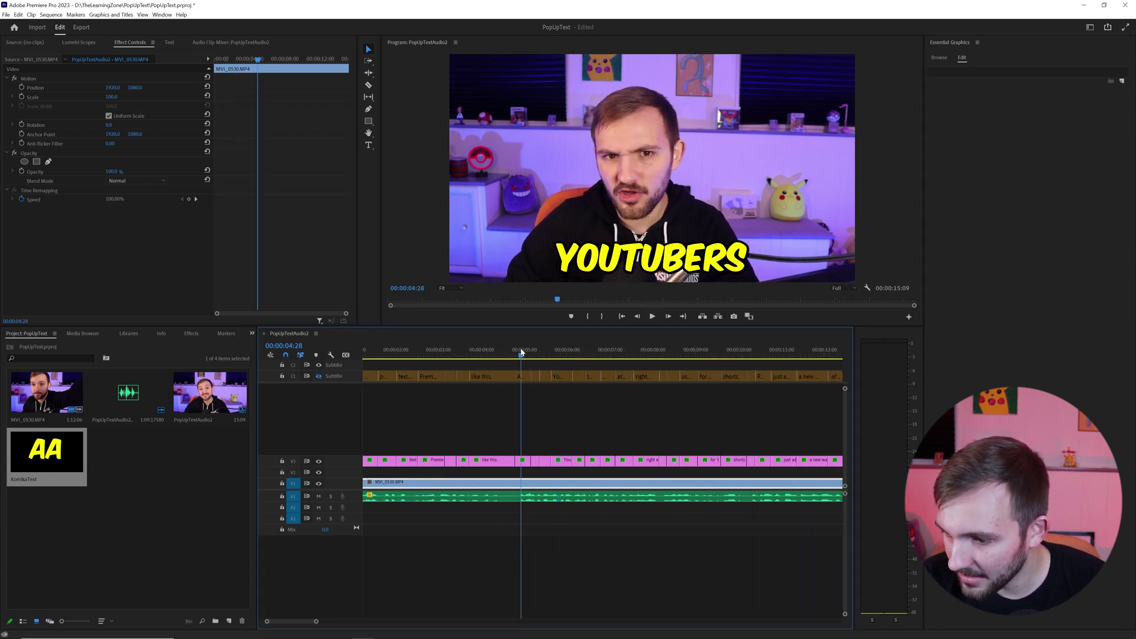
scroll(535, 456, down, 3)
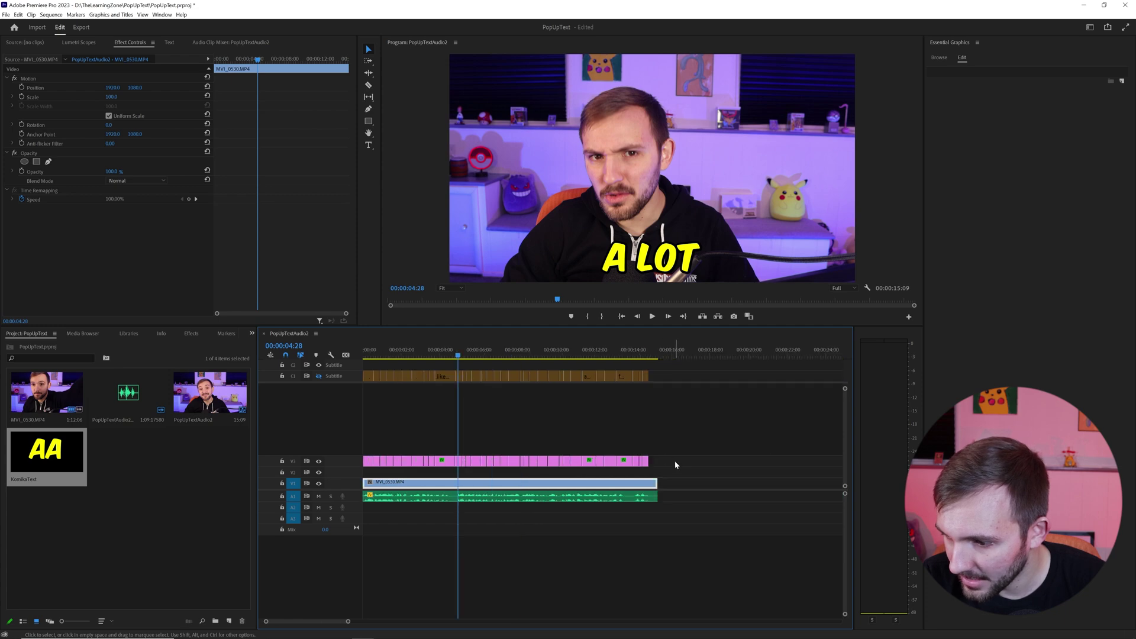
drag(676, 466, 456, 460)
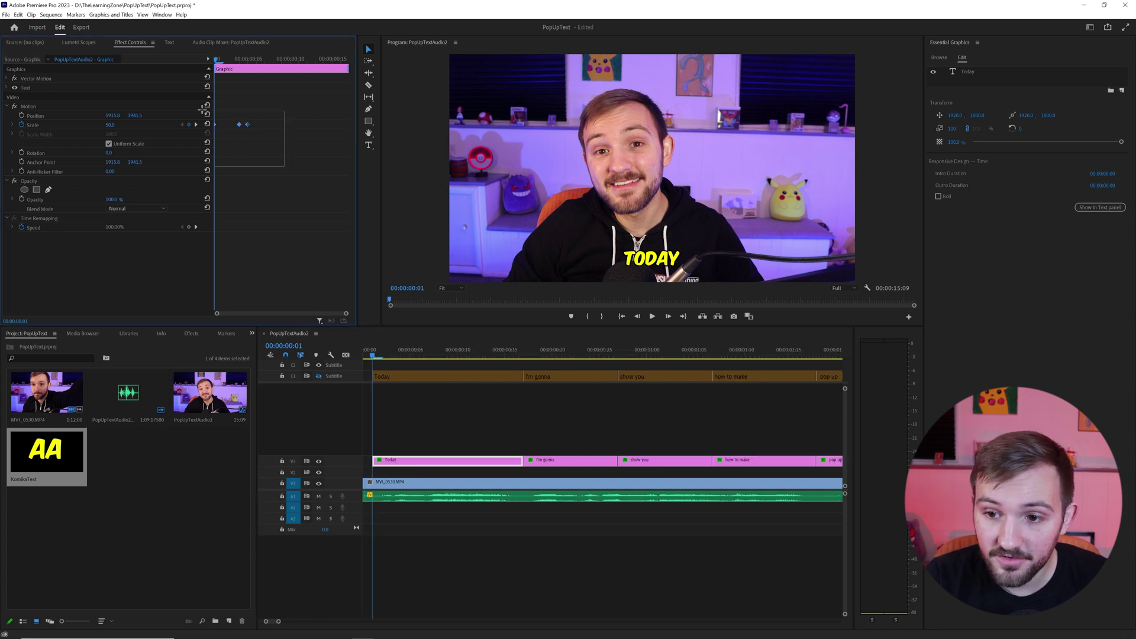
Step: Apply Ease In to the Scale keyframes of the "Today" graphic and scrub through its animation
drag(222, 163, 238, 126)
right_click(239, 126)
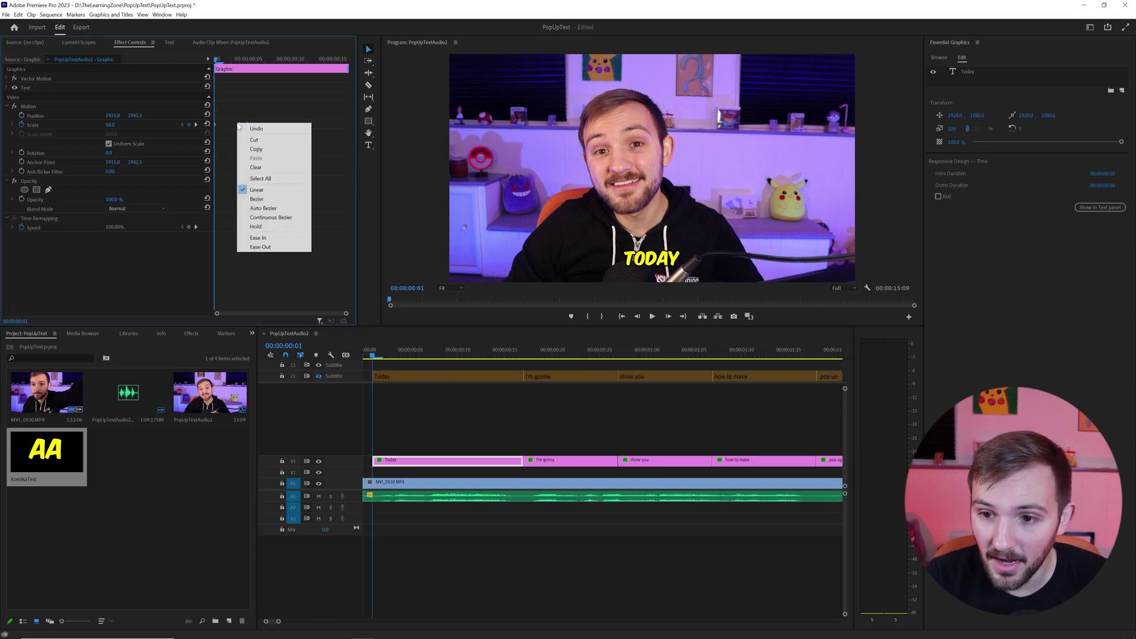
click(264, 237)
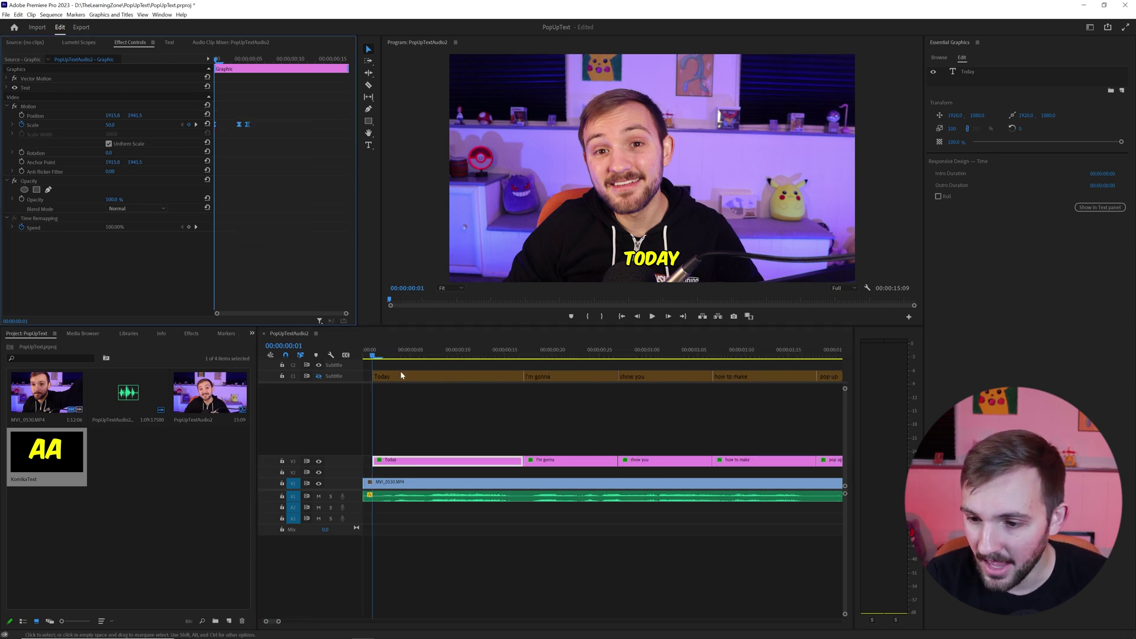
click(391, 351)
drag(399, 360, 422, 364)
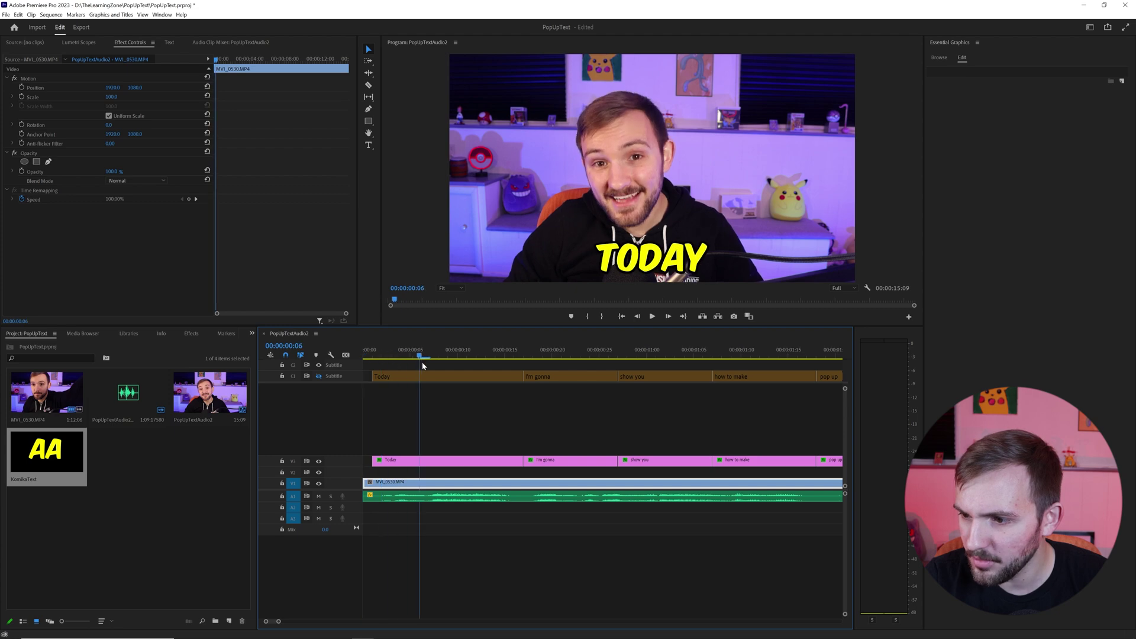
Step: Paste the "Today" graphic's eased Motion, Vector Motion, Opacity and Time Remapping attributes onto the remaining graphics and play back the sequence
scroll(425, 419, down, 5)
click(411, 460)
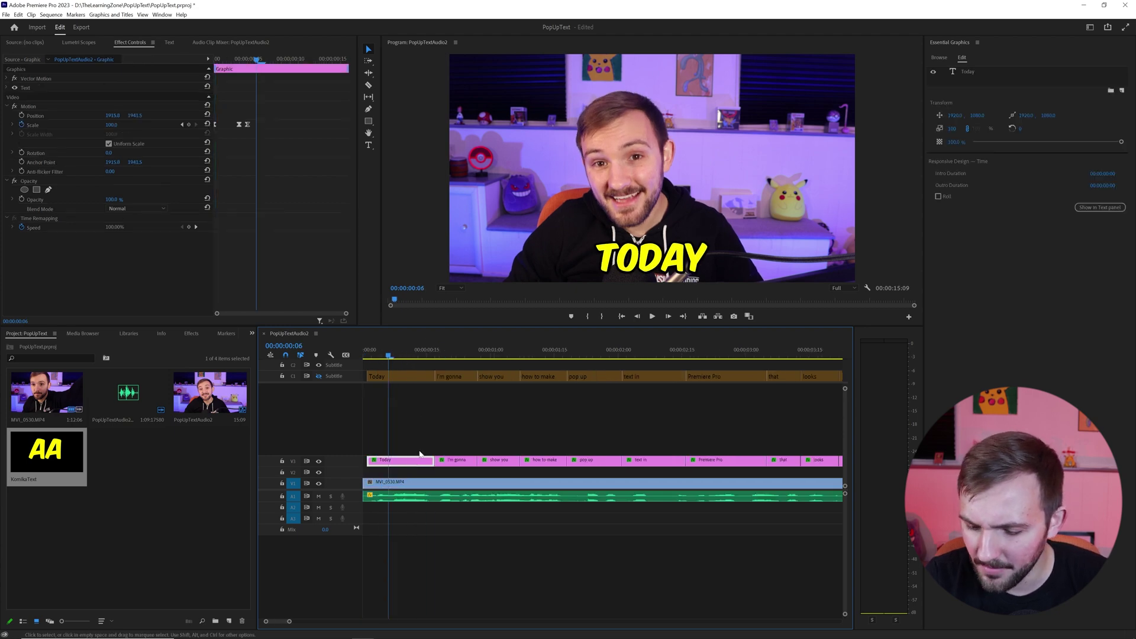
scroll(419, 451, down, 5)
drag(399, 445, 570, 461)
drag(441, 465, 564, 471)
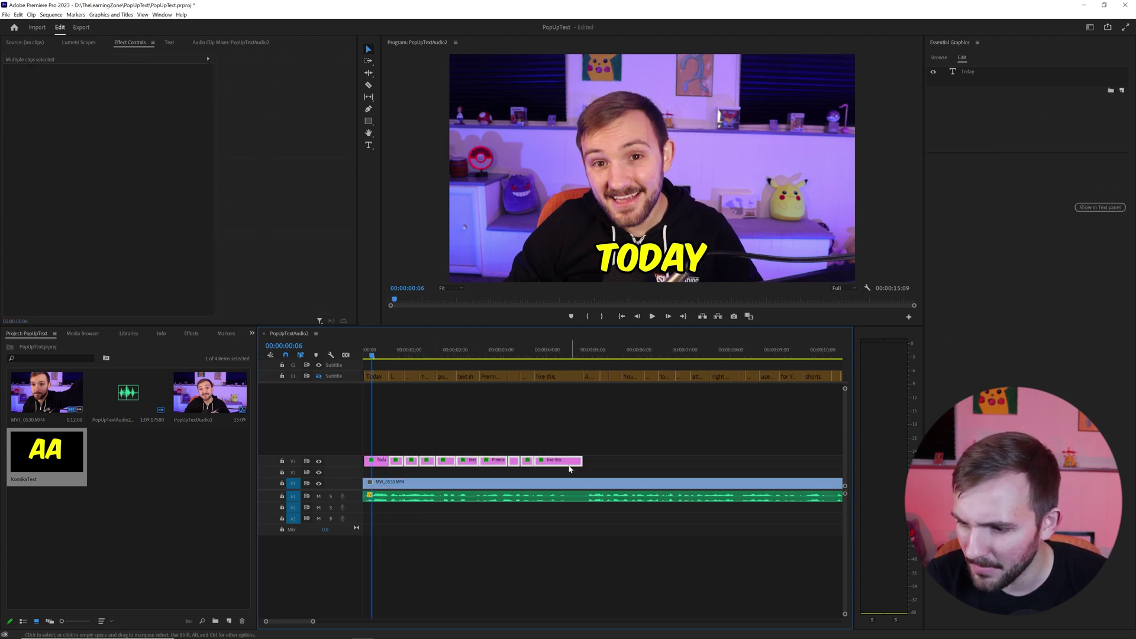
right_click(564, 471)
click(607, 97)
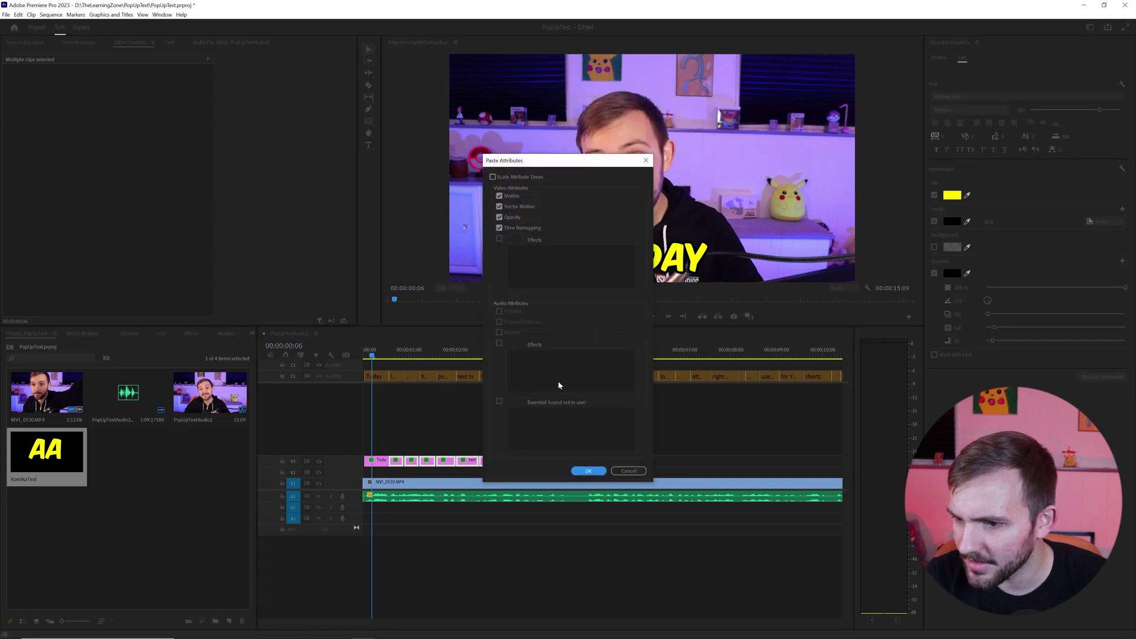
click(589, 471)
click(380, 351)
key(space)
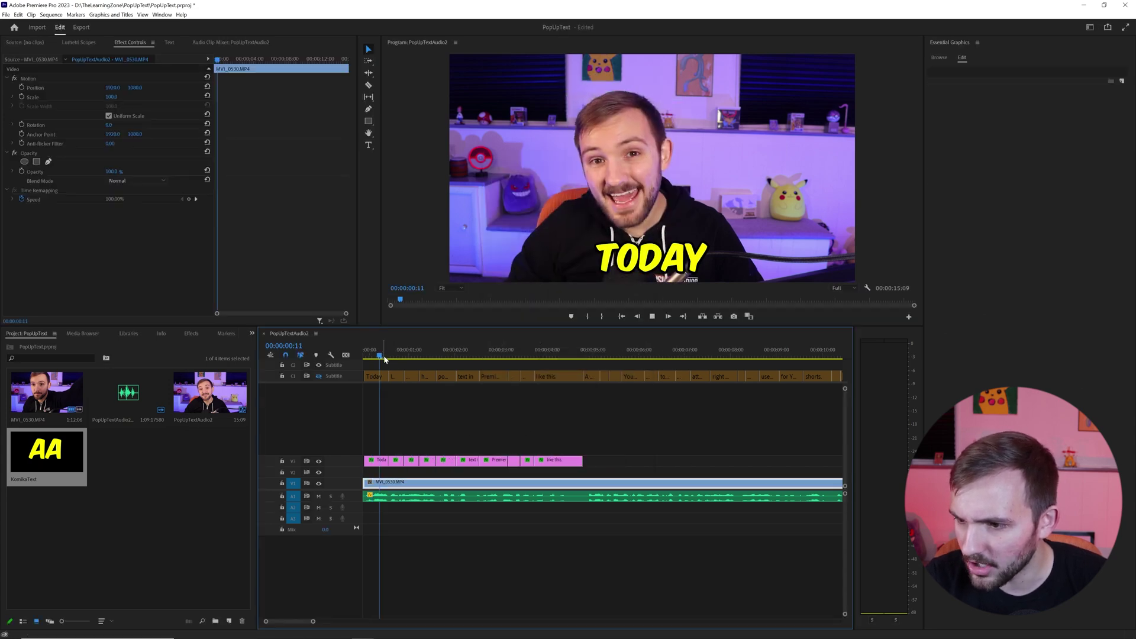